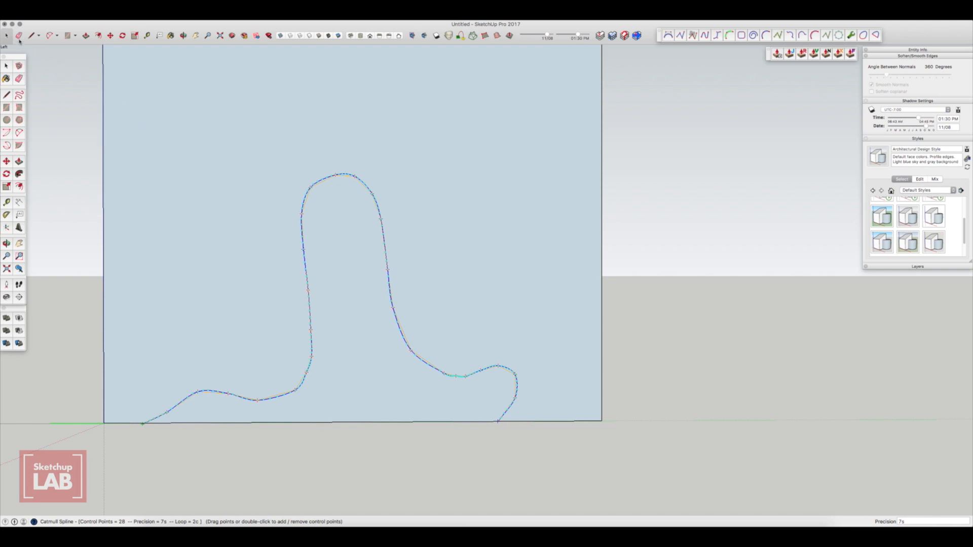
Edit the Catmull spline profile, shifting its right end point slightly outward along the rectangle's base edge
left_click(133, 115)
left_click(343, 407)
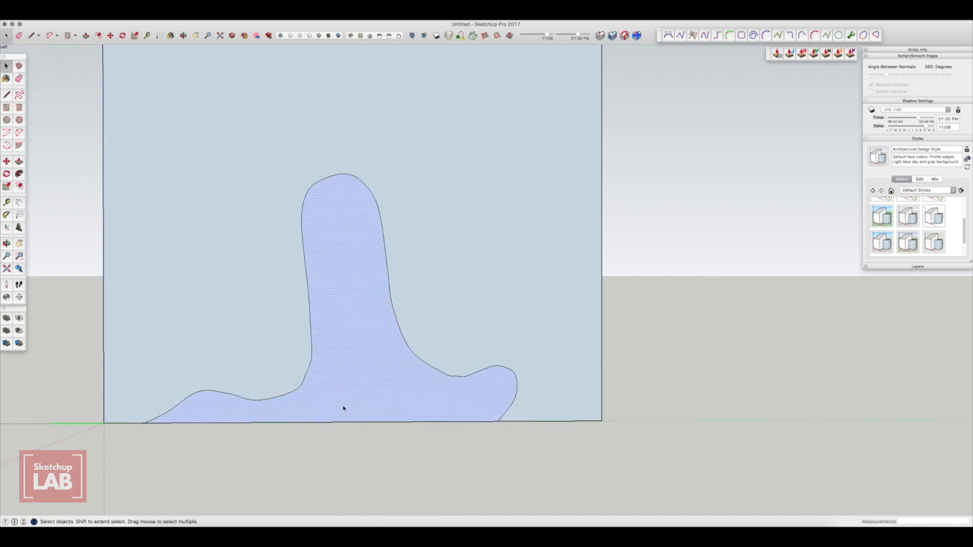
scroll(558, 355, "up", 3)
left_click(535, 378)
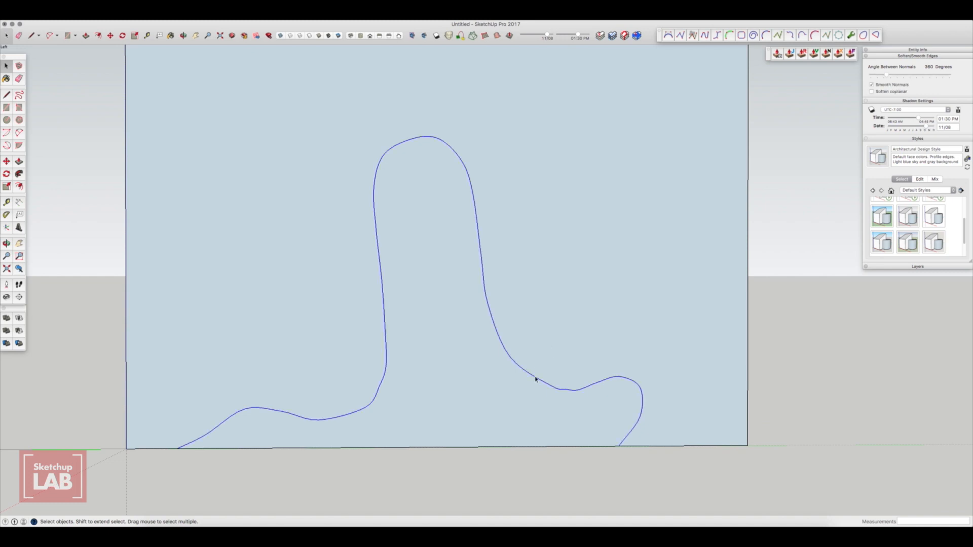
right_click(535, 378)
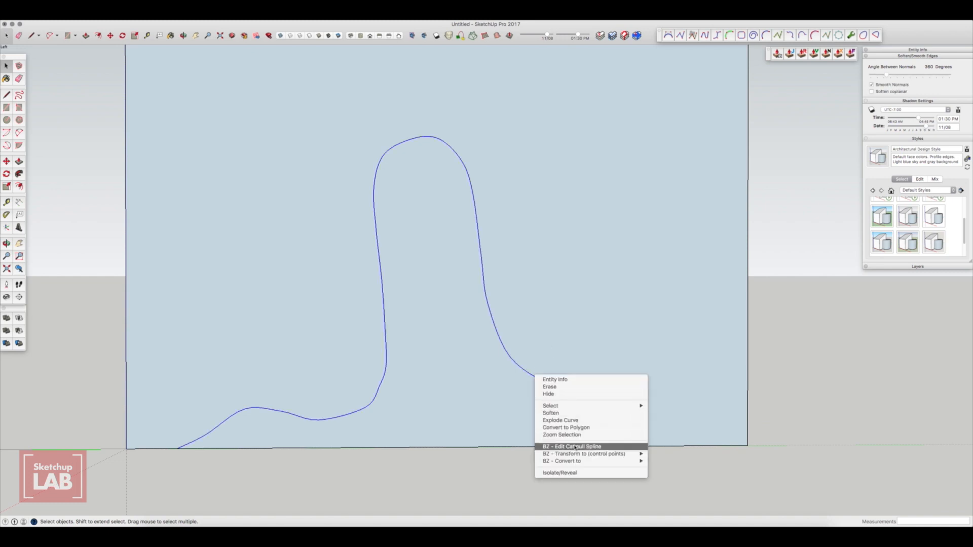
left_click(611, 448)
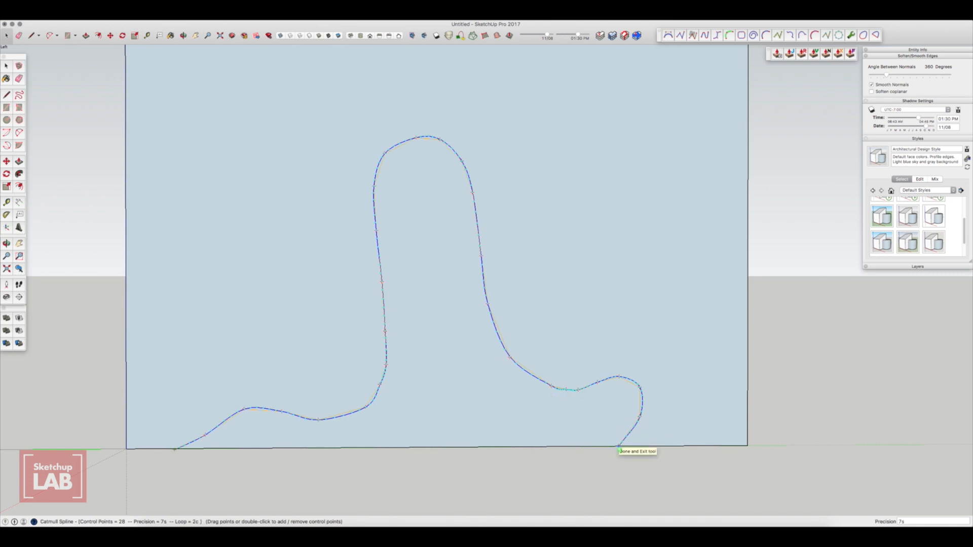
left_click(619, 446)
left_click_drag(629, 447, 628, 446)
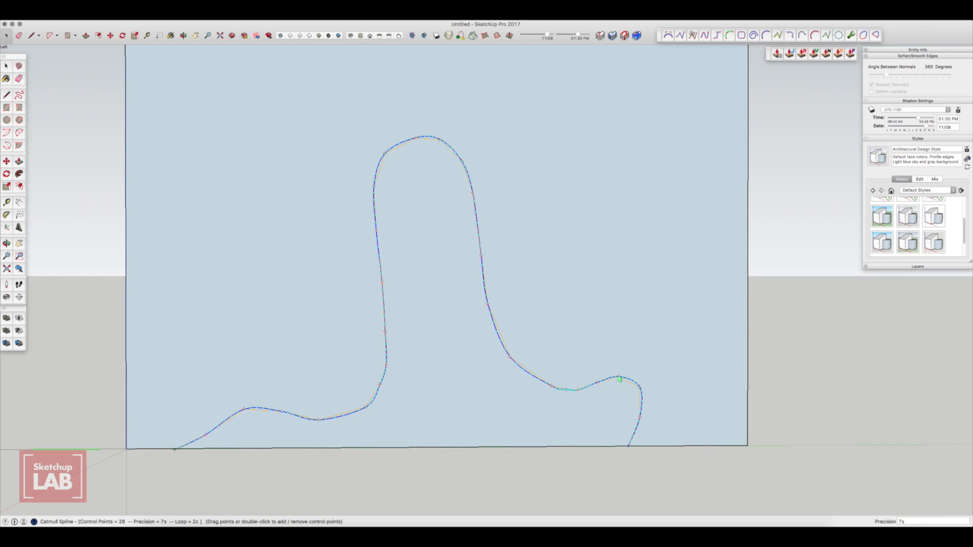
left_click(619, 380)
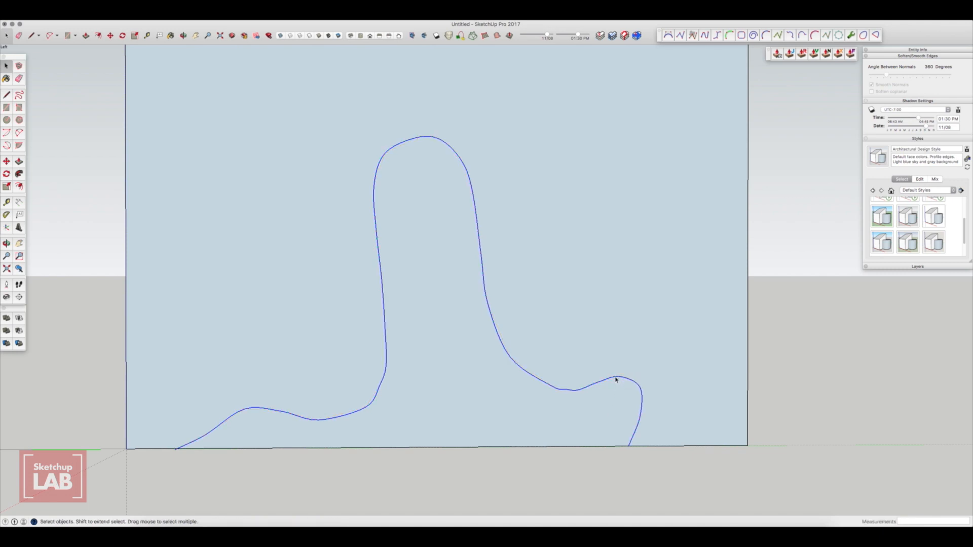
Refine the Catmull spline by nudging control points on the small right bump, the tall hump's left flank and the hollow between them
right_click(615, 380)
left_click(658, 447)
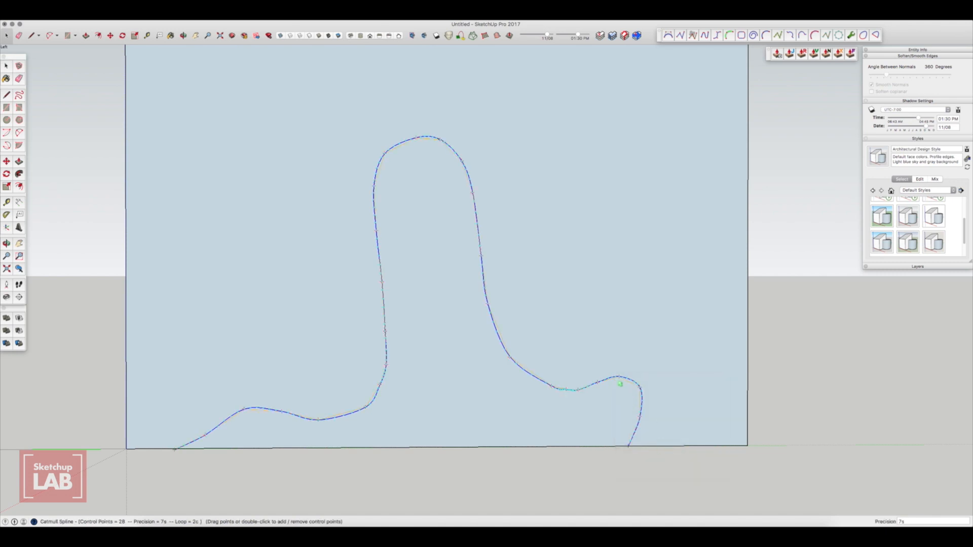
left_click_drag(597, 383, 597, 386)
left_click_drag(376, 234, 379, 231)
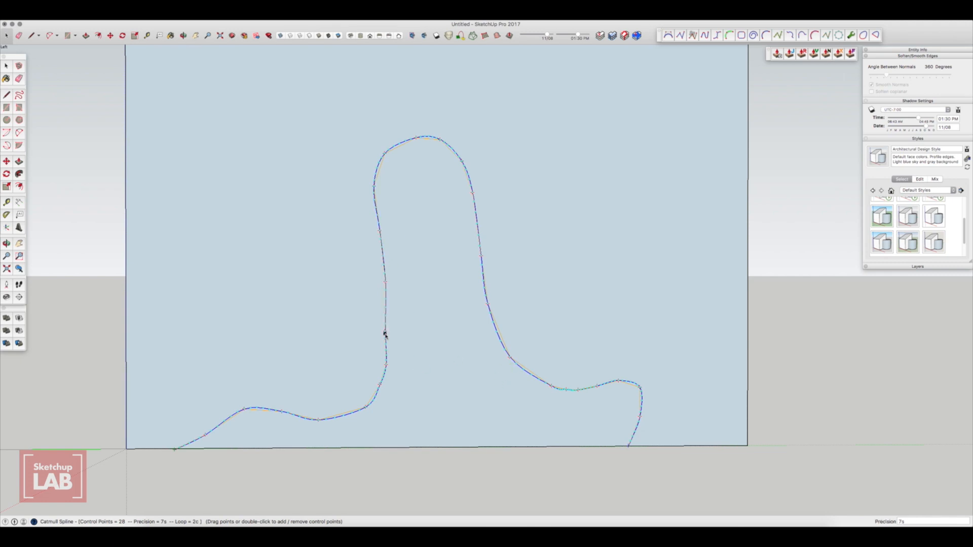
left_click_drag(387, 334, 388, 333)
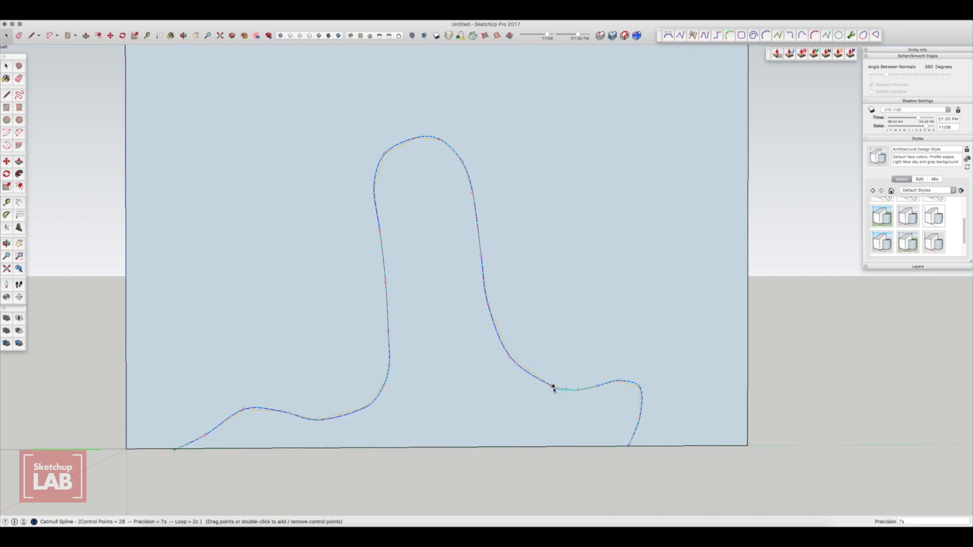
left_click_drag(538, 386, 538, 387)
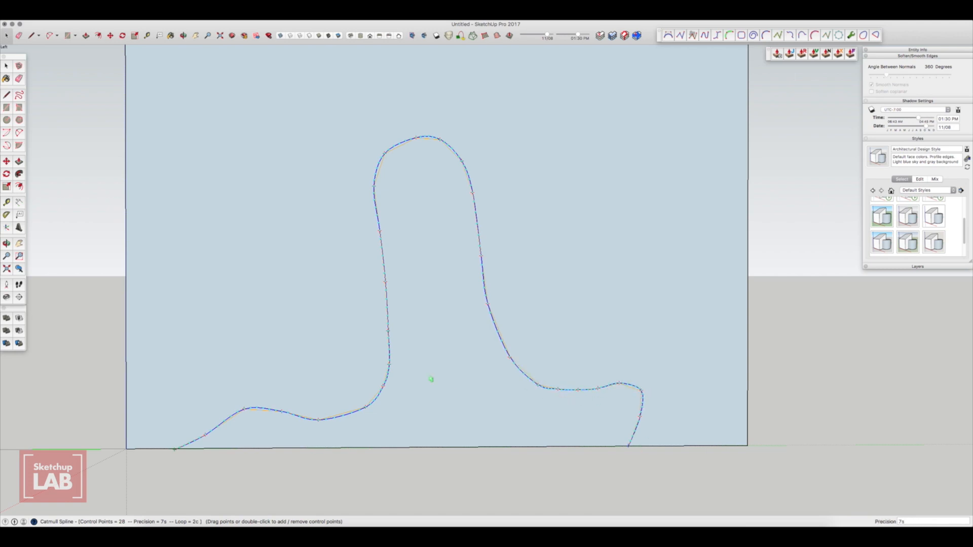
middle_click_drag(439, 381, 509, 367)
left_click(775, 351)
Erase the surrounding rectangle and the leftover base edges, keeping only the face enclosed by the spline
scroll(446, 391, "down", 5)
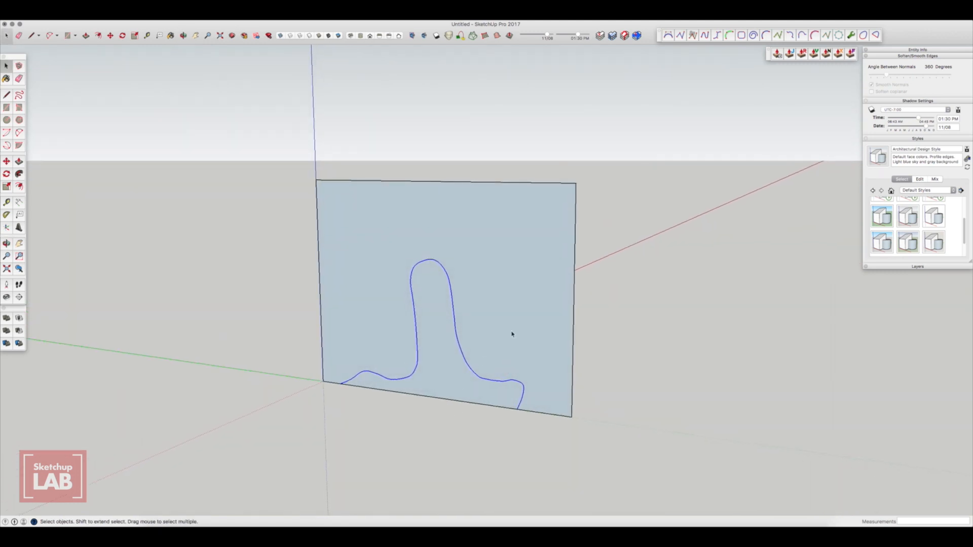
key("e")
left_click_drag(599, 124, 607, 163)
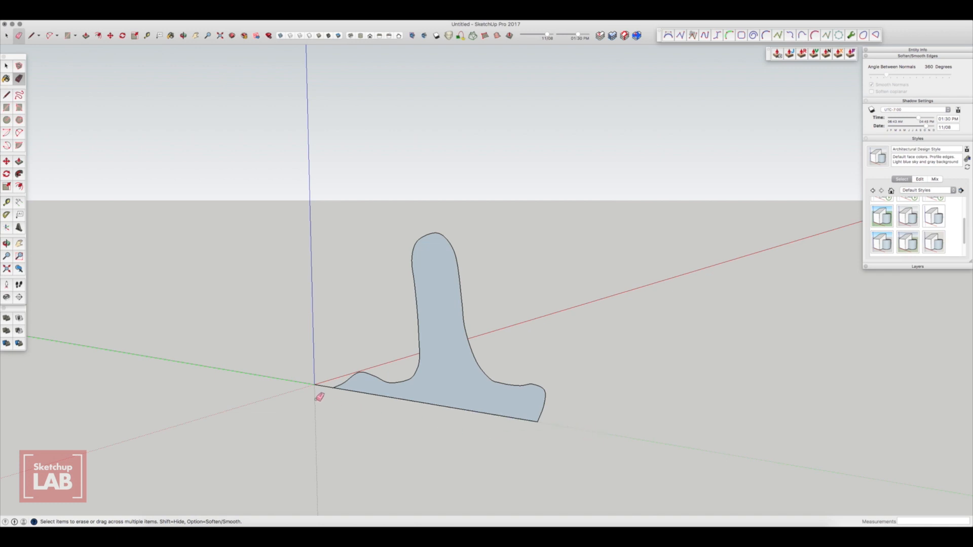
scroll(334, 377, "up", 5)
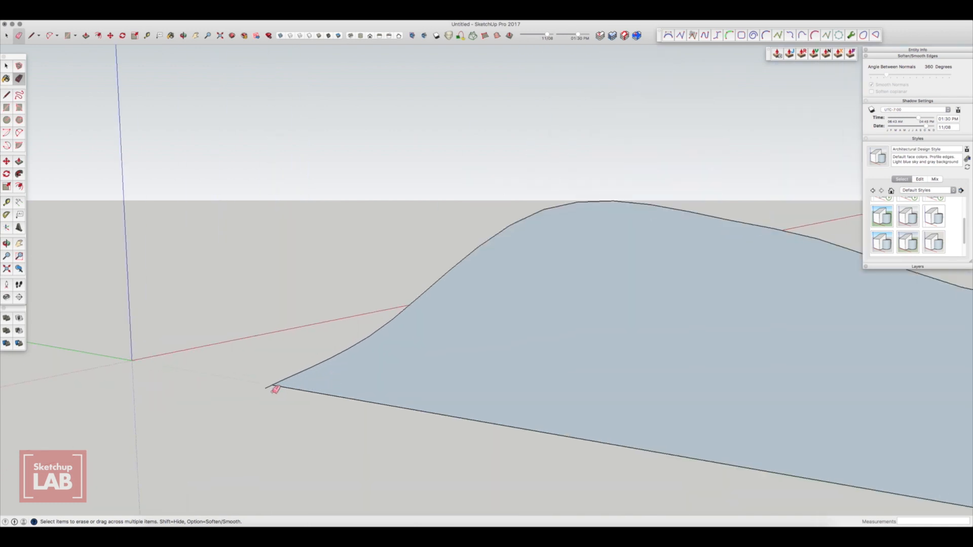
Copy the profile face about 777.8 cm along the red axis and divide the distance into 6 equal intervals
key("space")
left_click(319, 387)
scroll(319, 382, "down", 10)
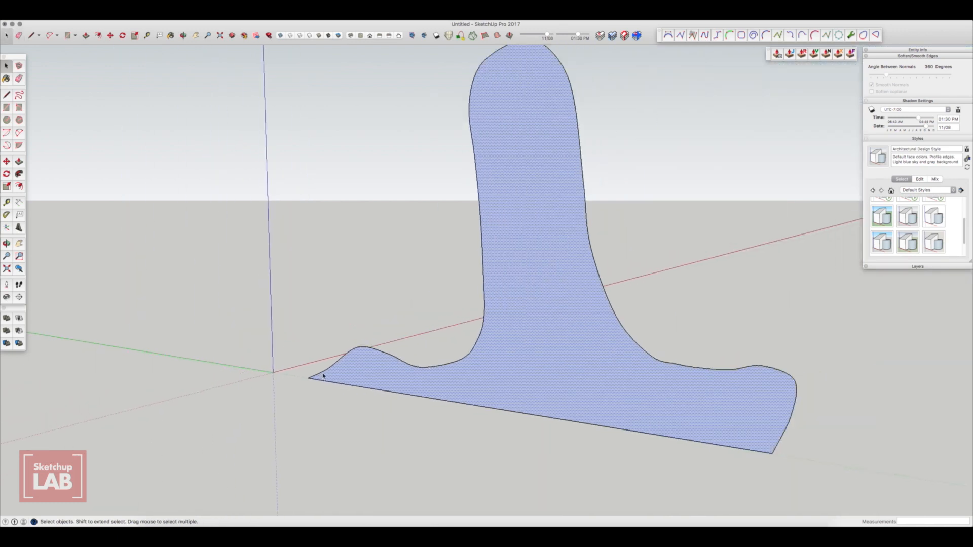
middle_click_drag(457, 386, 366, 376)
key("m")
left_click(363, 376)
key("alt")
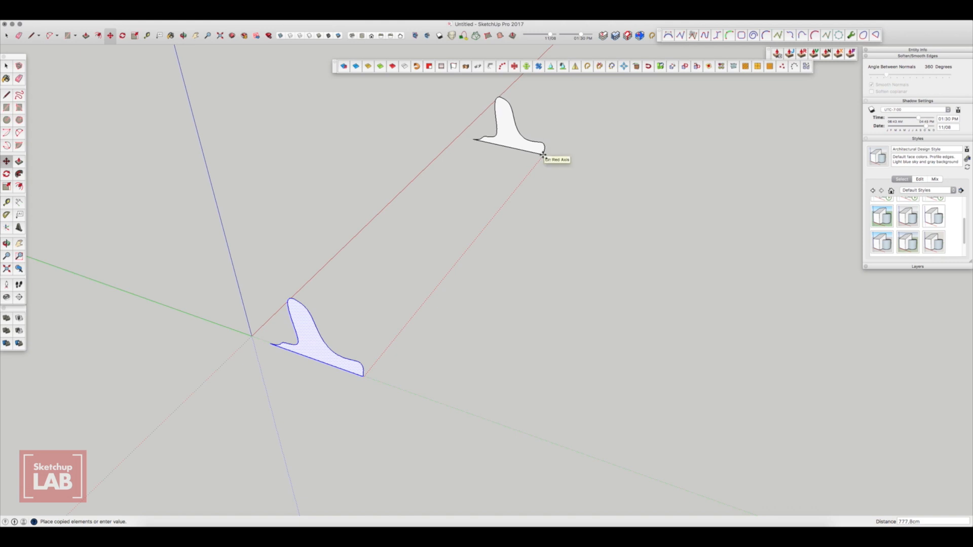
left_click(543, 156)
type("/")
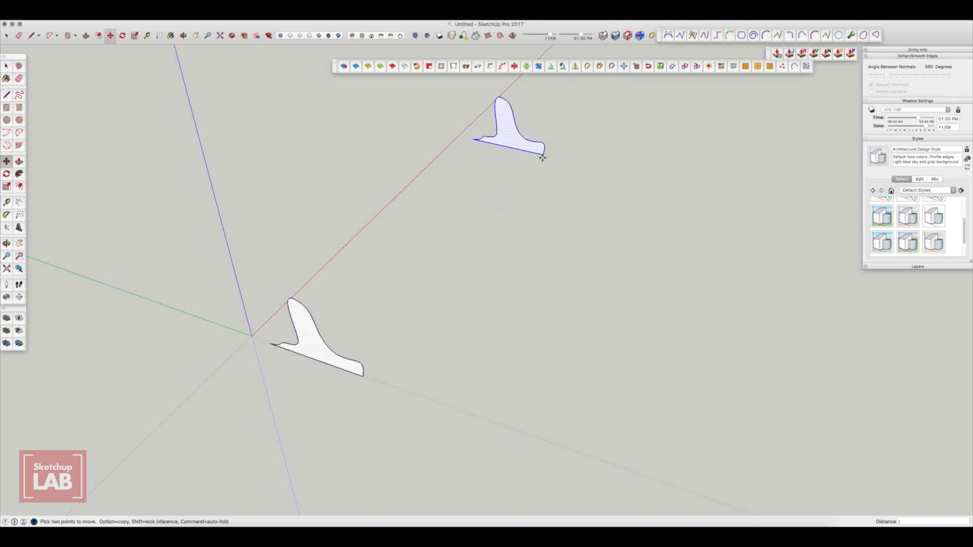
type("6")
key("Return")
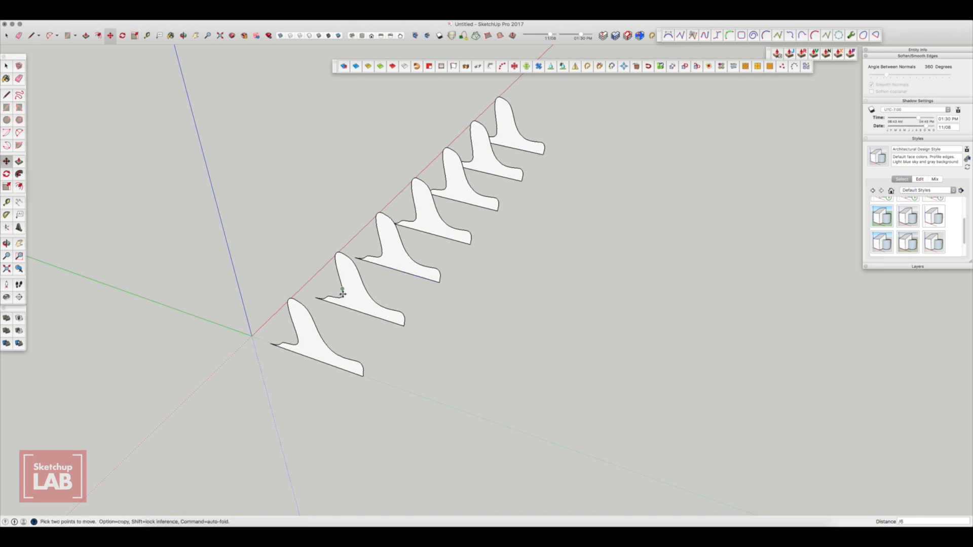
Scale the first profile in the row down uniformly to a tiny version of the original, keeping it on the ground
scroll(354, 297, "up", 5)
middle_click_drag(355, 296, 365, 204)
left_click(364, 204)
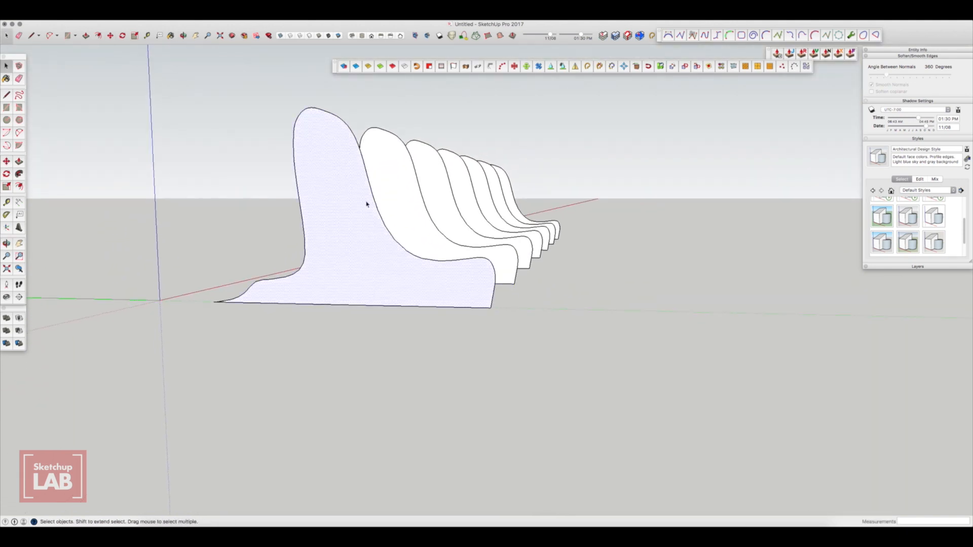
key("s")
middle_click_drag(336, 139, 372, 185)
key("s")
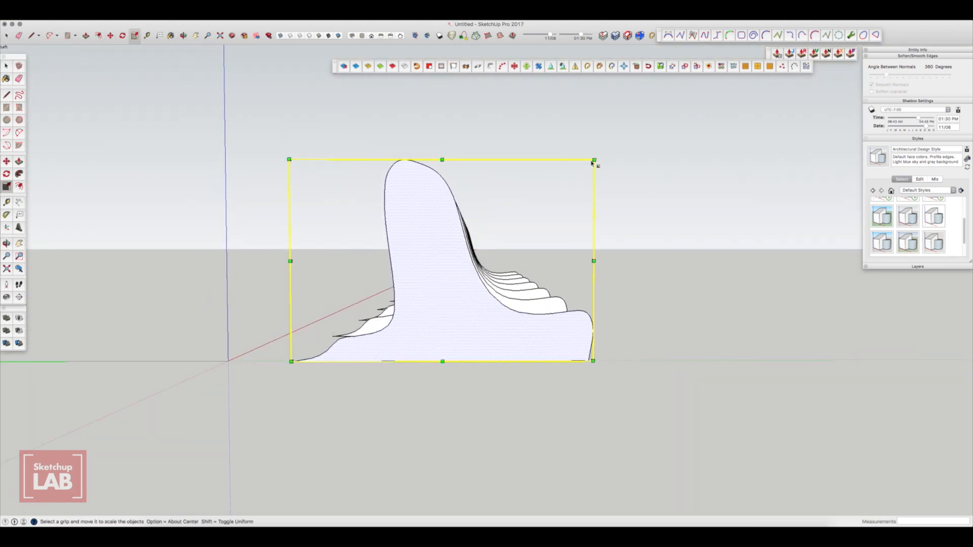
left_click_drag(593, 161, 551, 224)
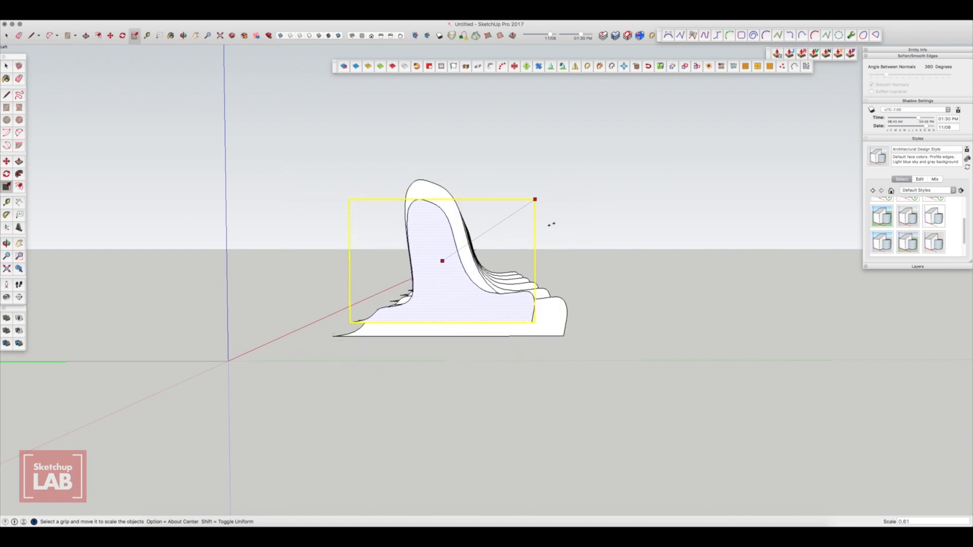
key("Escape")
left_click_drag(290, 161, 446, 323)
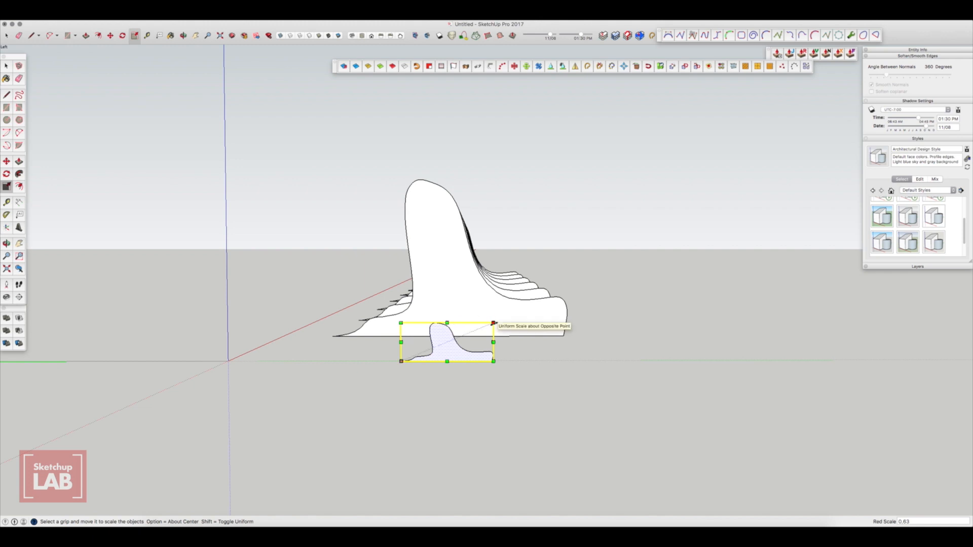
left_click_drag(493, 323, 482, 328)
left_click_drag(402, 328, 410, 332)
Scale the profile at the far end of the row down uniformly to a tiny size
middle_click_drag(446, 319, 357, 343)
key("space")
left_click(560, 242)
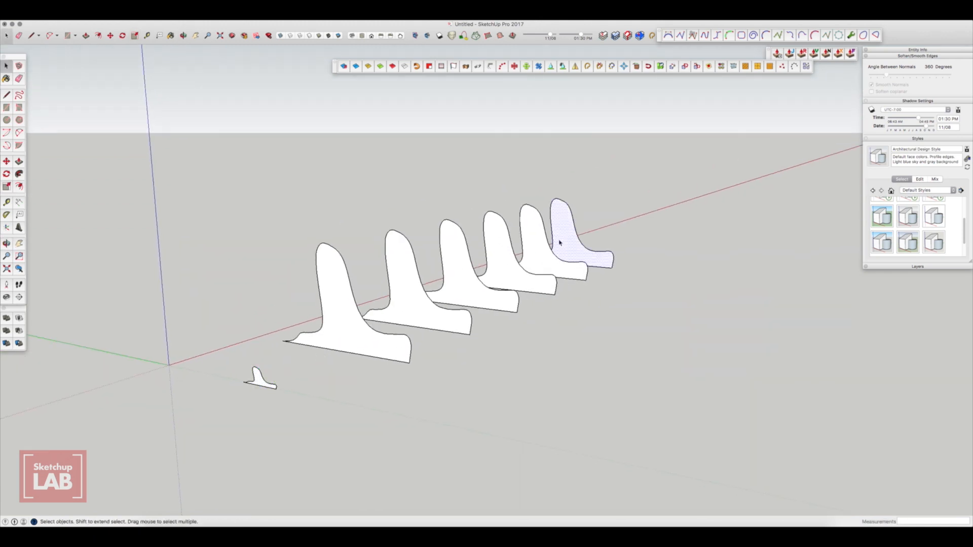
middle_click_drag(470, 251, 364, 234)
middle_click_drag(724, 281, 657, 242)
key("s")
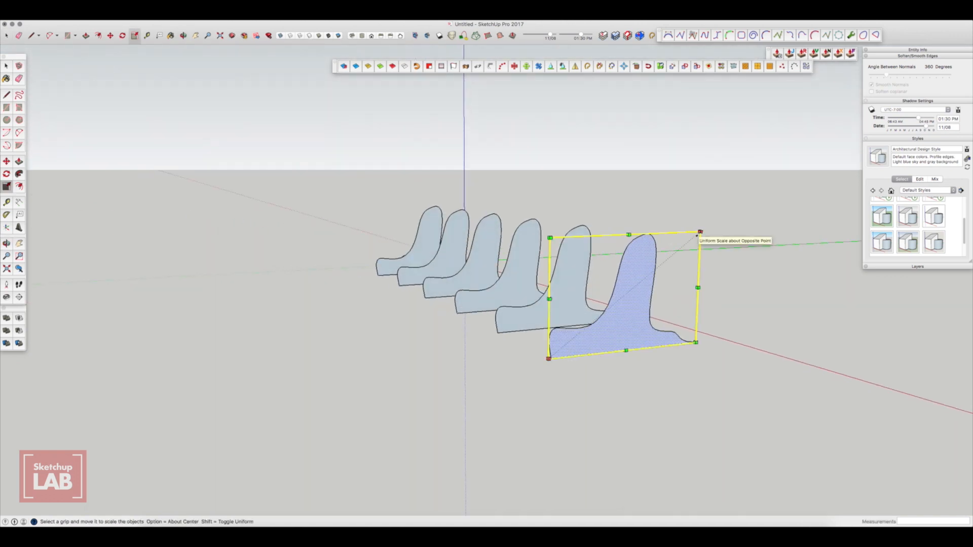
left_click_drag(699, 233, 643, 281)
middle_click_drag(583, 293, 524, 295)
left_click_drag(473, 296, 499, 306)
Scale the second profile, next to the tiny first one, down uniformly to roughly half its size
middle_click_drag(350, 269, 451, 297)
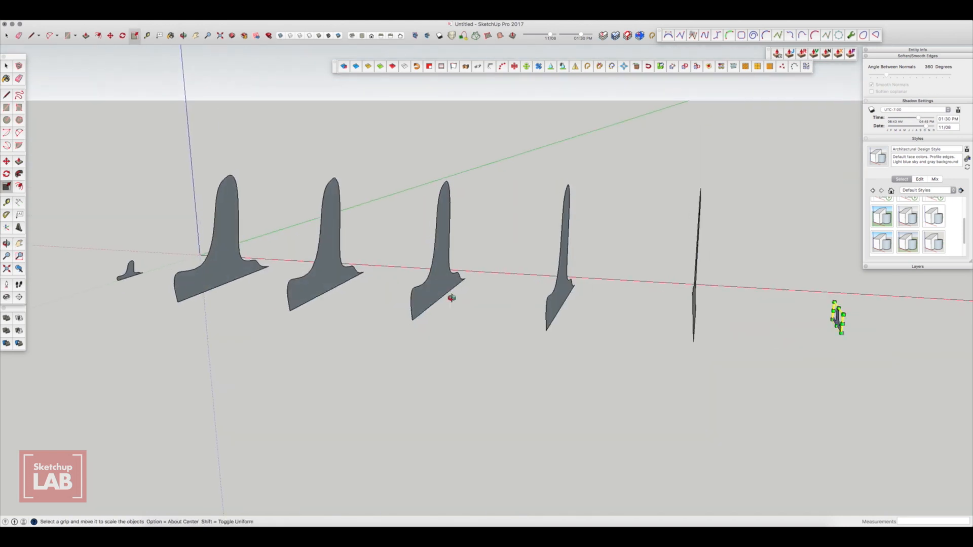
middle_click_drag(365, 321, 499, 295)
key("space")
left_click(413, 313)
scroll(397, 319, "up", 1)
middle_click_drag(398, 319, 437, 324)
key("s")
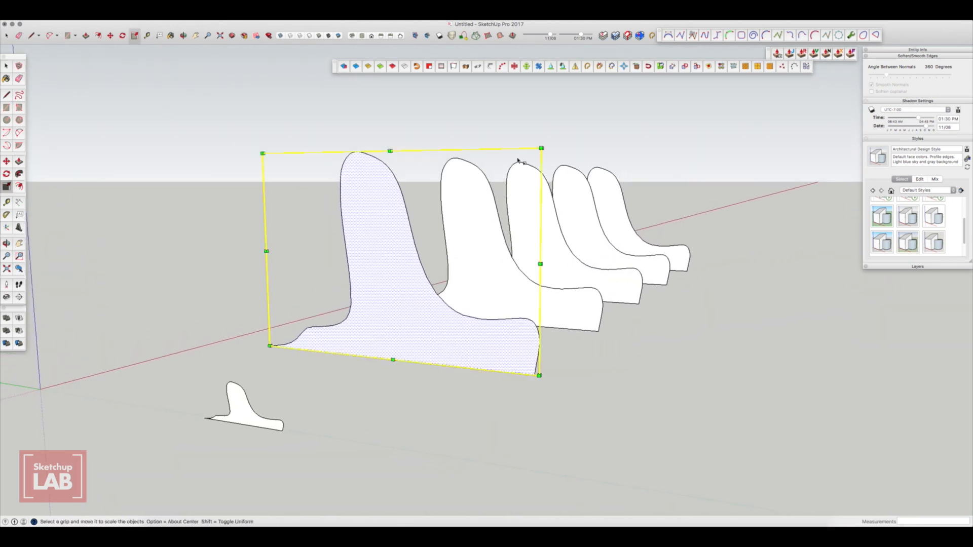
left_click_drag(540, 148, 462, 202)
left_click_drag(265, 201, 325, 234)
Scale the fourth profile in the row down uniformly so it is shorter than the profiles beside it
key("space")
left_click(538, 211)
key("s")
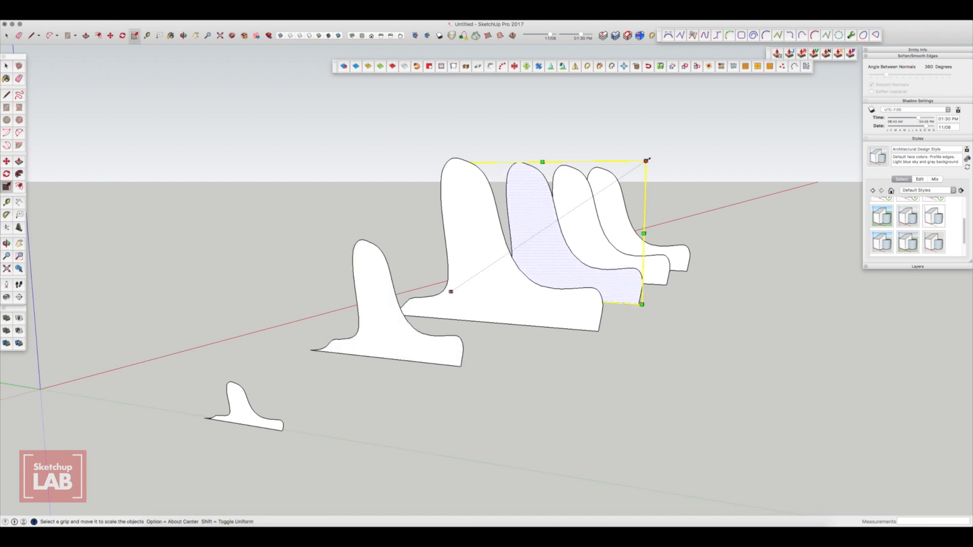
left_click_drag(646, 161, 611, 185)
middle_click_drag(617, 207, 566, 197)
left_click_drag(458, 185, 476, 200)
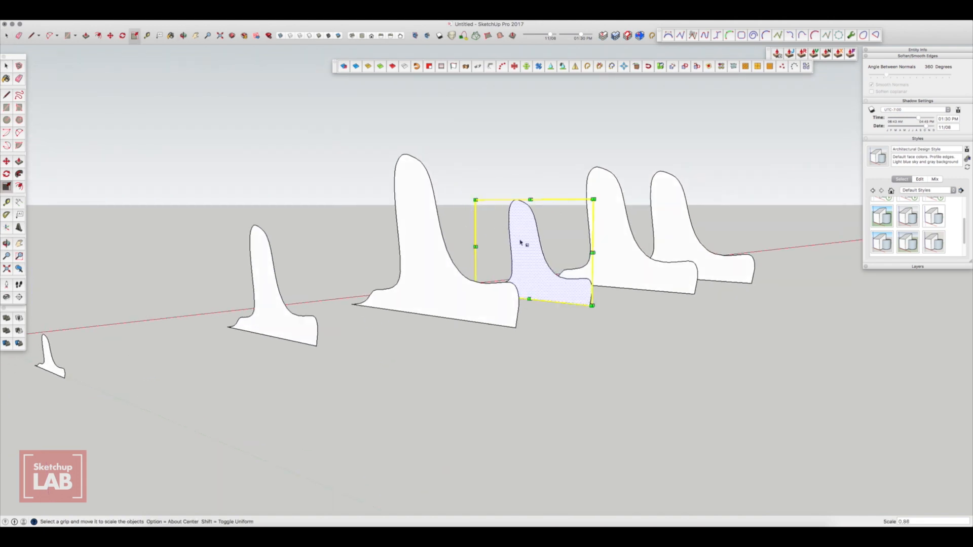
middle_click_drag(605, 237, 670, 224)
key("space")
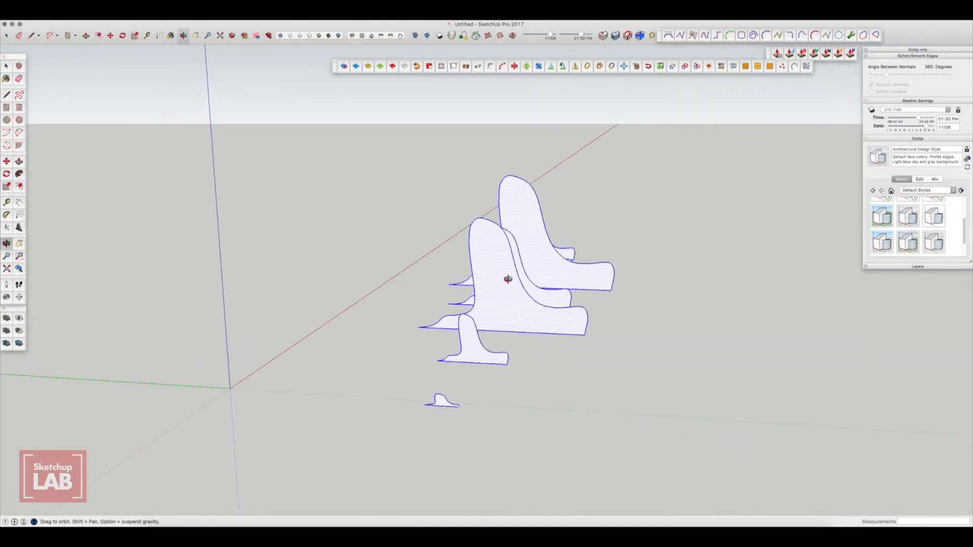
Clear the selection, start Loft by Spline and pick the profile contours in order along the row, beginning with the tiny first one
middle_click_drag(508, 278, 482, 282)
key("space")
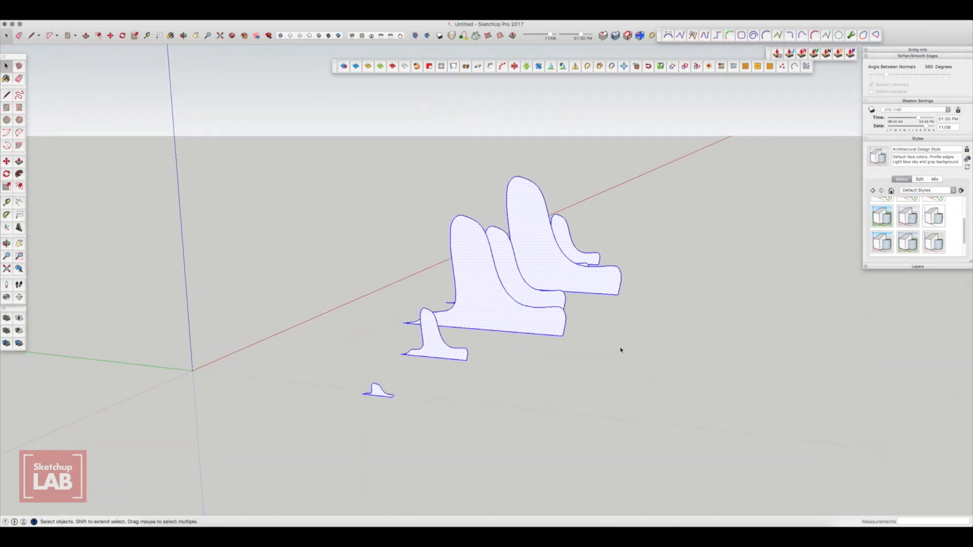
left_click(622, 350)
middle_click_drag(604, 376, 630, 341)
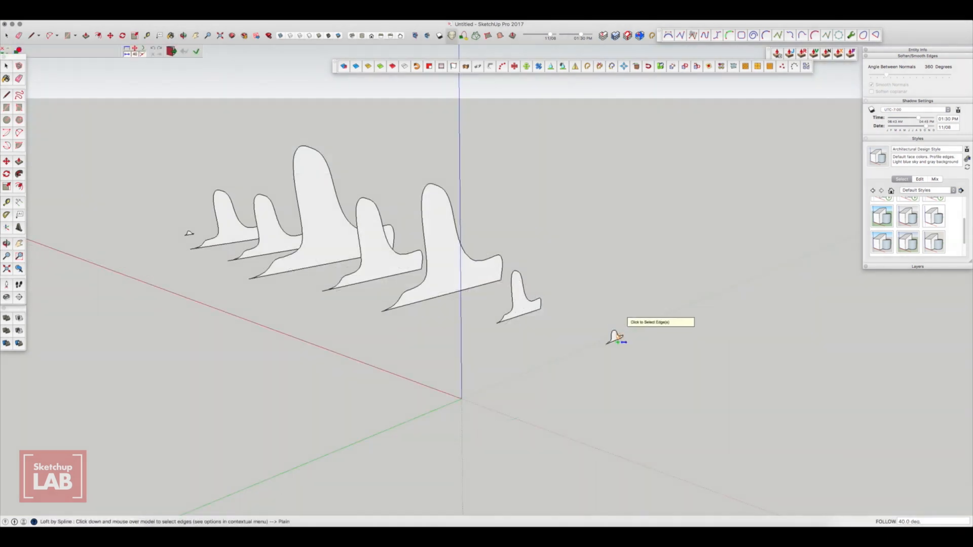
left_click(527, 296)
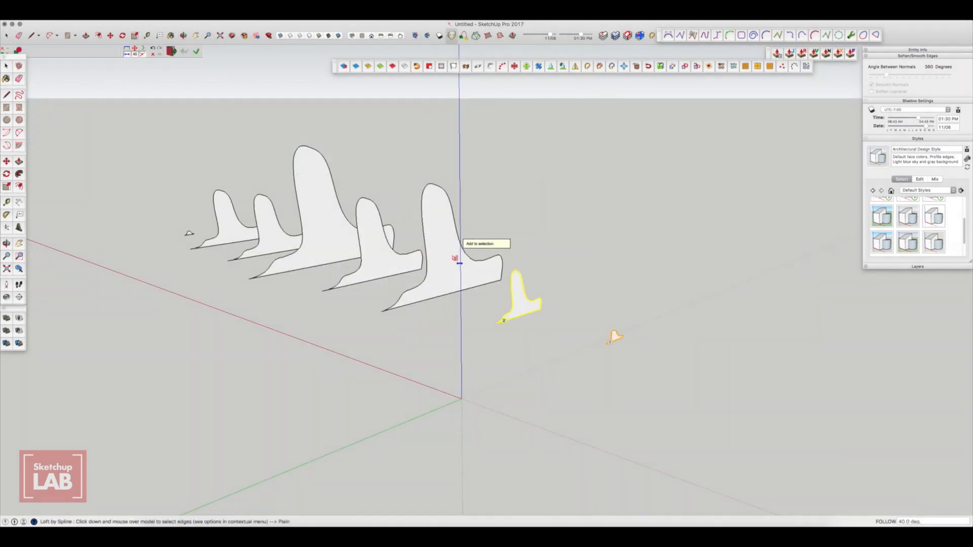
left_click(457, 260)
mouse_move(386, 255)
left_mouse_down()
mouse_move(348, 235)
mouse_move(188, 233)
left_mouse_up()
Include the tiny end profile among the loft contours and generate the Loft by Spline surface preview through all profiles
scroll(192, 236, "up", 6)
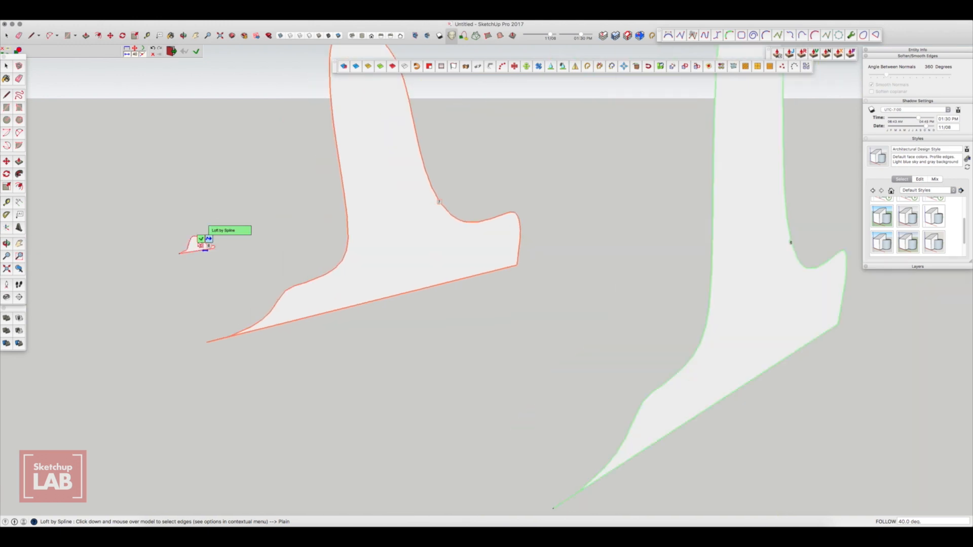
scroll(198, 244, "down", 2)
scroll(198, 247, "down", 2)
scroll(199, 247, "down", 5)
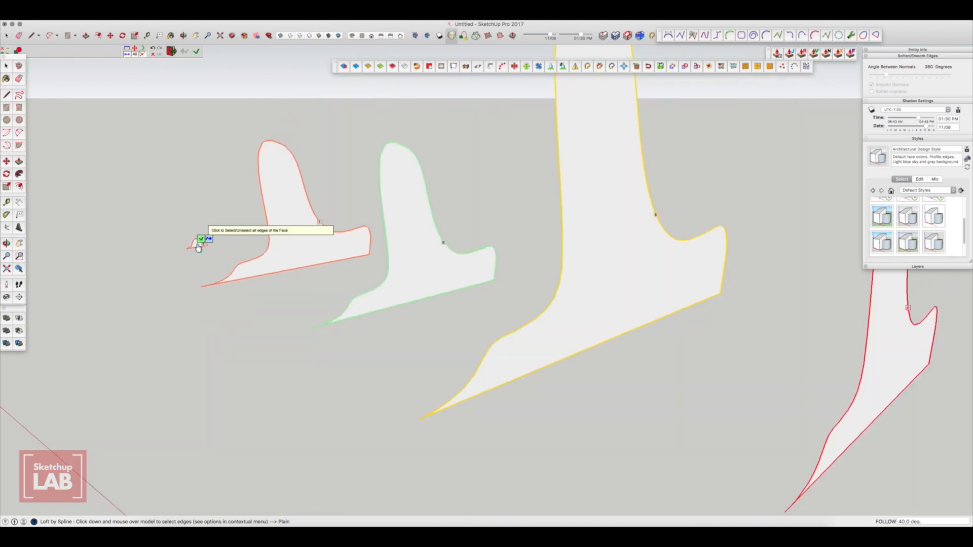
scroll(198, 248, "down", 2)
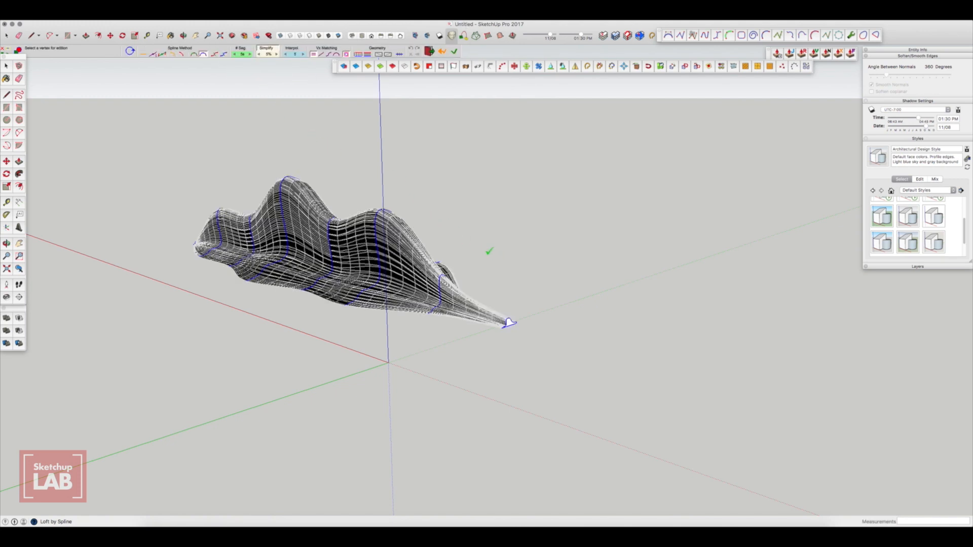
scroll(270, 207, "up", 3)
middle_click_drag(271, 207, 487, 185)
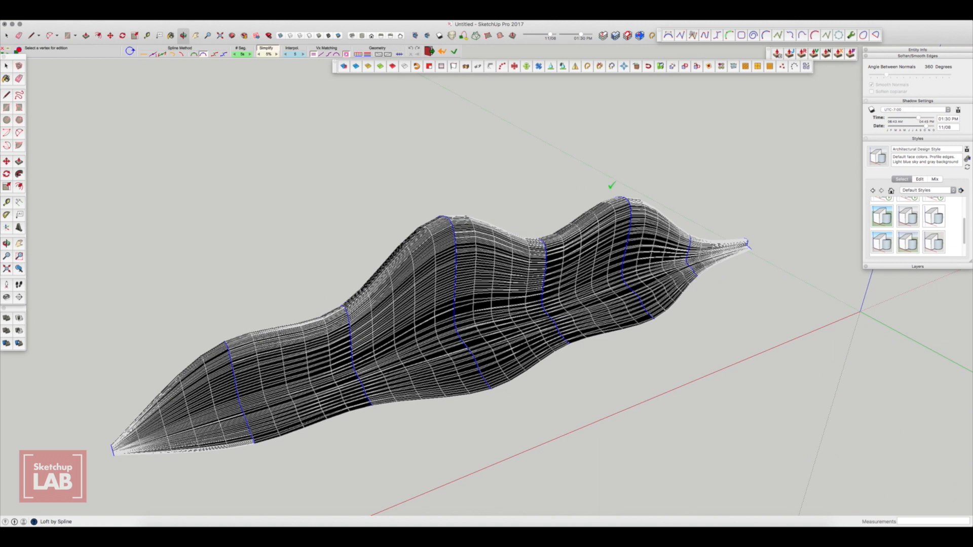
Generate the finished Loft by Spline surface from the preview and inspect its shape from both ends
left_click(249, 55)
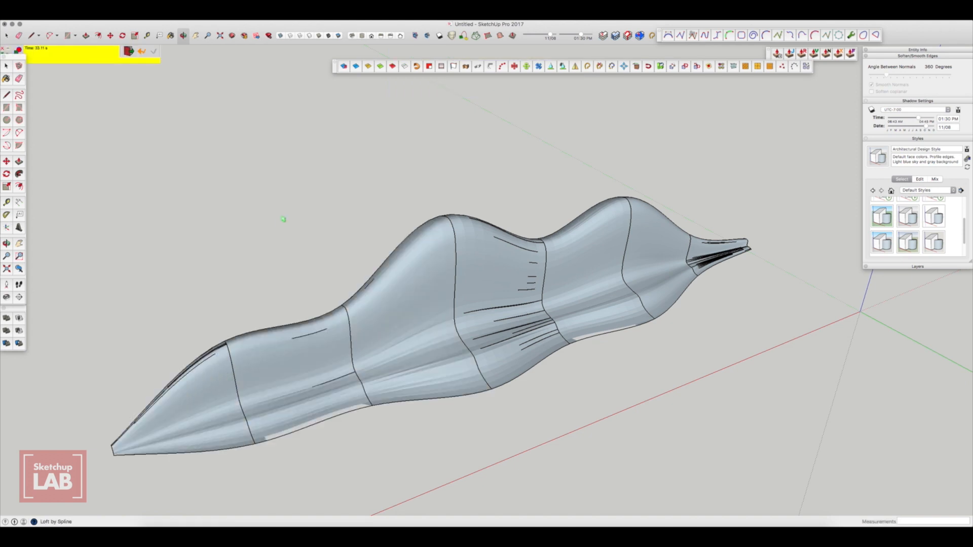
key("space")
middle_click_drag(218, 226, 537, 256)
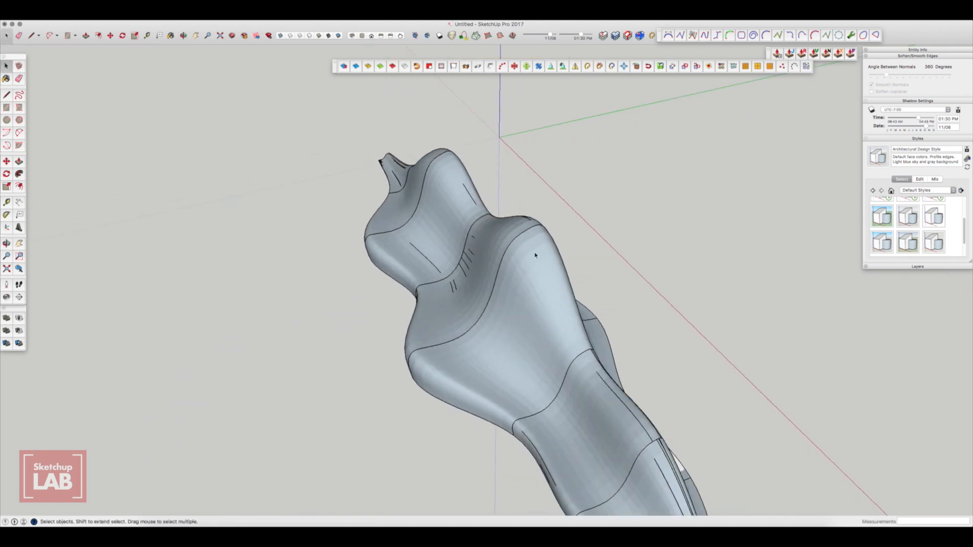
middle_click_drag(286, 266, 603, 277)
middle_click_drag(314, 289, 562, 190)
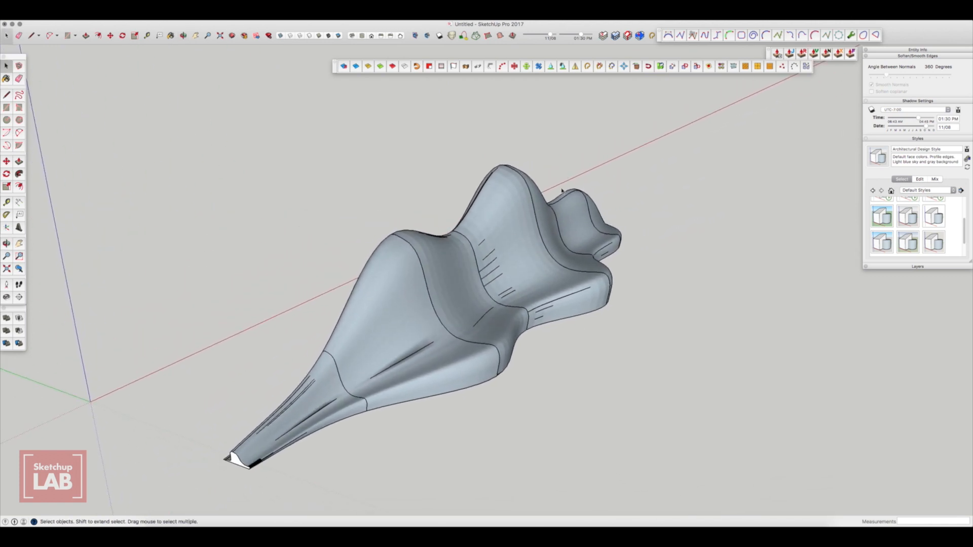
Move the lofted form sideways about 333 cm, clear of the row of source profiles
middle_click_drag(463, 263, 510, 245)
left_click(511, 245)
scroll(476, 273, "down", 3)
key("m")
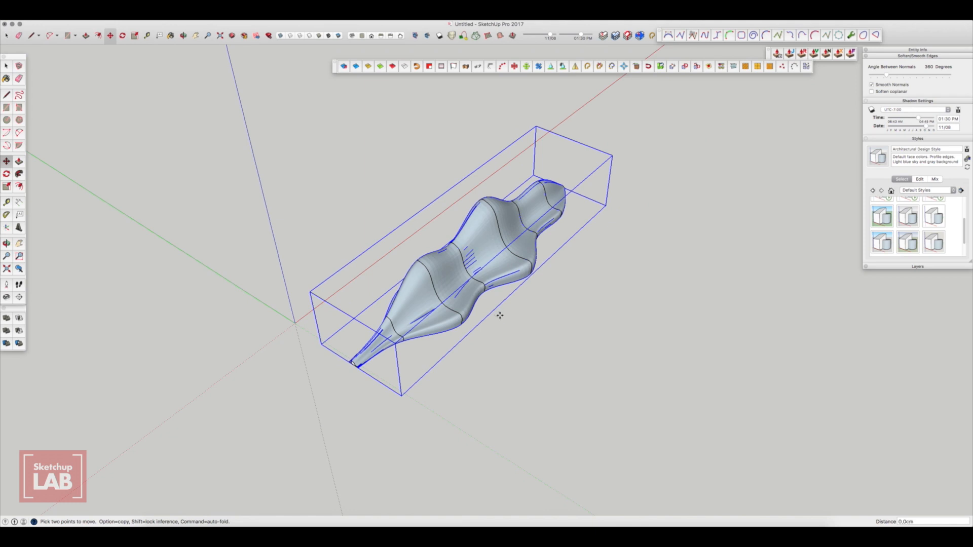
left_click(499, 315)
left_click(634, 388)
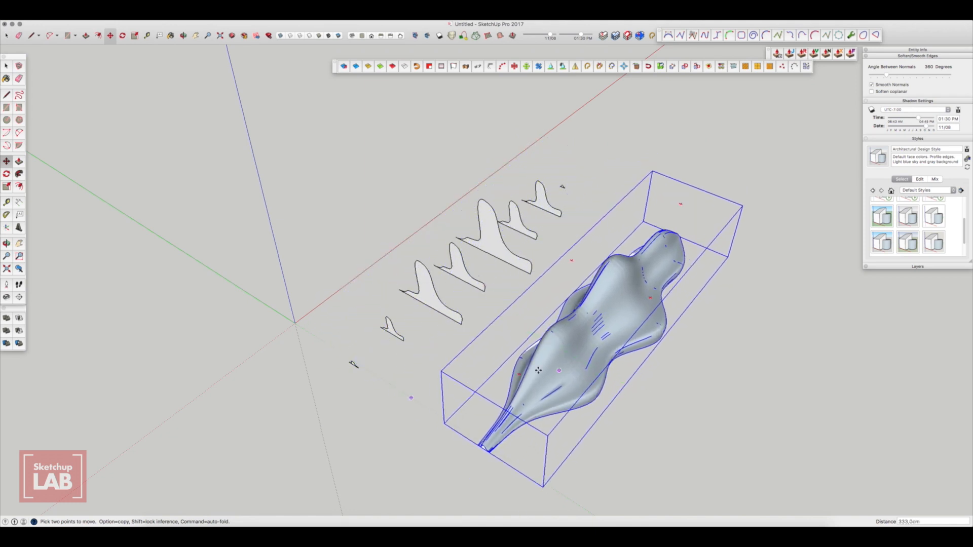
Select all the original profile faces beside the lofted form and delete them
middle_click_drag(521, 371, 676, 239)
key("space")
left_click_drag(532, 200, 374, 366)
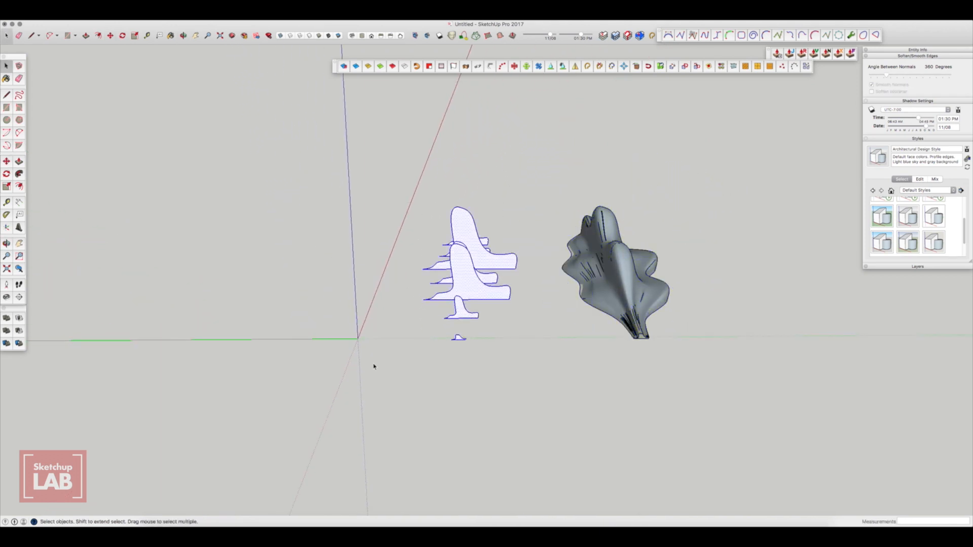
key("Delete")
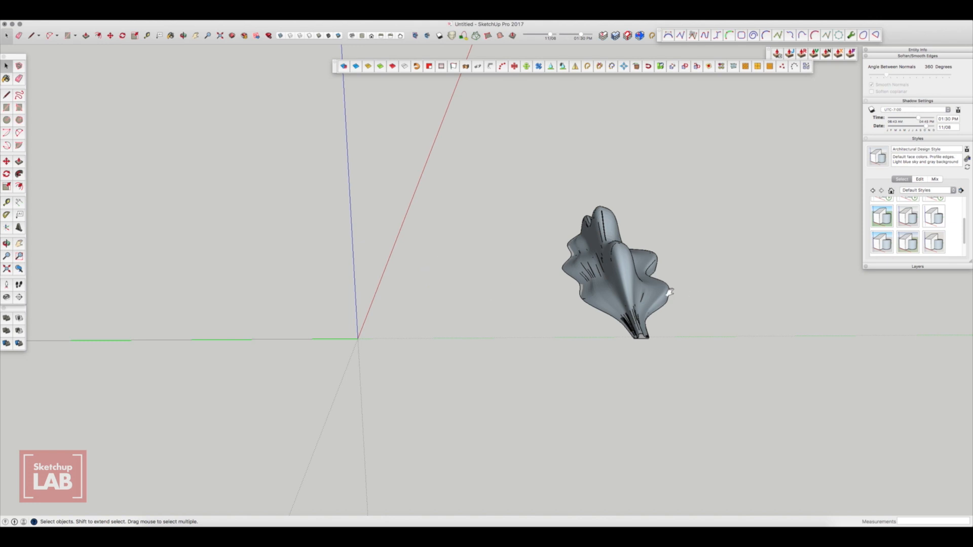
Draw a ground rectangle about 947 × 480 cm around the form and extrude it up about 202 cm into a box
middle_click_drag(669, 292, 404, 317)
key("r")
left_click(394, 223)
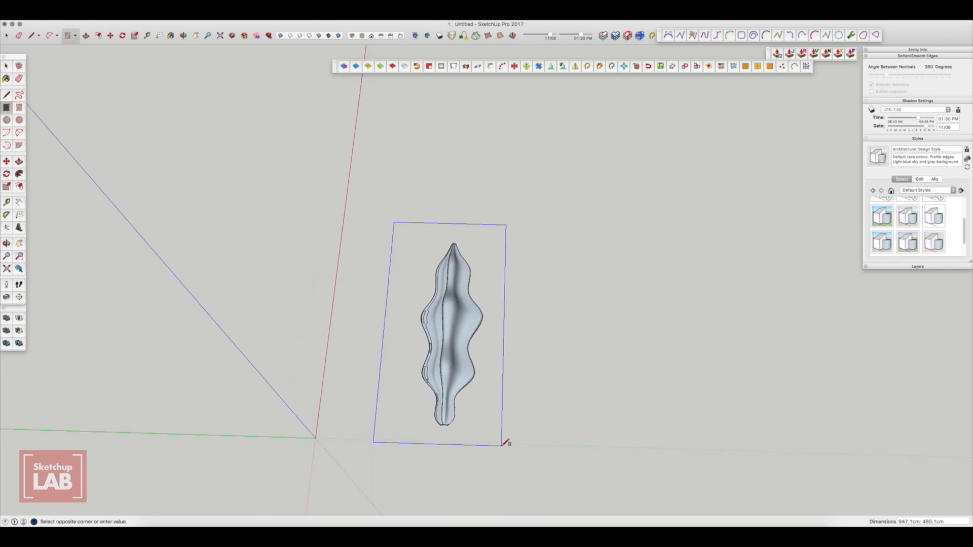
left_click(513, 442)
middle_click_drag(514, 442, 477, 318)
key("p")
left_click(490, 365)
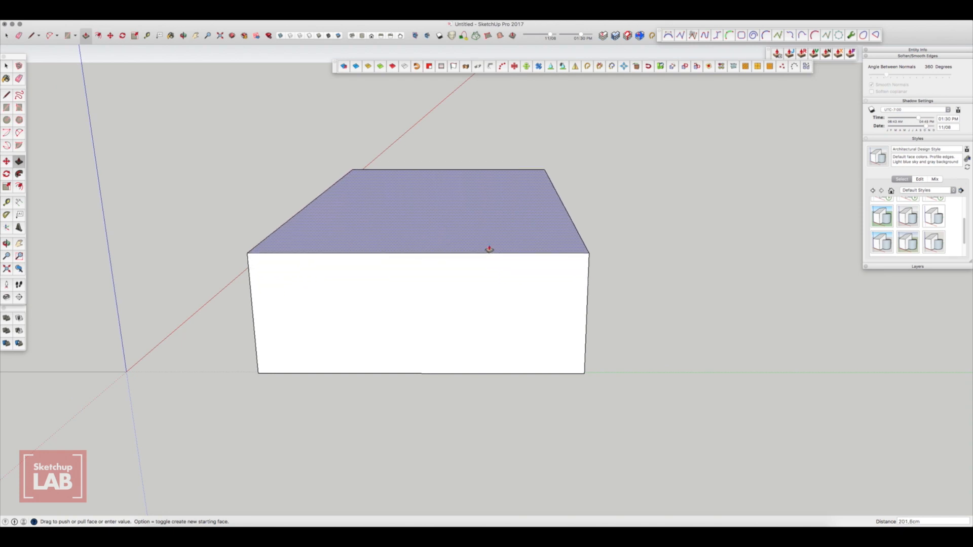
left_click(489, 249)
Erase the edges of the enclosing box so that only one vertical end face remains near the origin
mouse_move(489, 248)
middle_mouse_down()
mouse_move(446, 197)
mouse_move(503, 297)
mouse_move(510, 343)
mouse_move(498, 301)
mouse_move(196, 330)
mouse_move(560, 278)
mouse_move(463, 357)
middle_mouse_up()
key("space")
key("e")
left_click(702, 263)
left_click(707, 267)
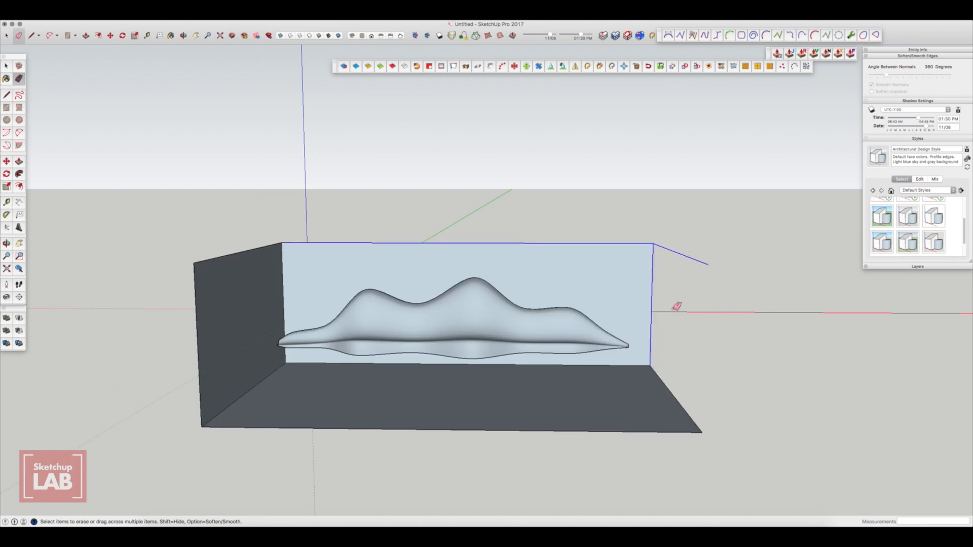
left_click_drag(676, 306, 659, 372)
left_click_drag(635, 426, 635, 426)
mouse_move(321, 346)
middle_mouse_down()
mouse_move(367, 345)
mouse_move(376, 324)
middle_mouse_up()
Move the remaining end face about 69 cm along the red axis, up to the near tip of the form
key("space")
key("m")
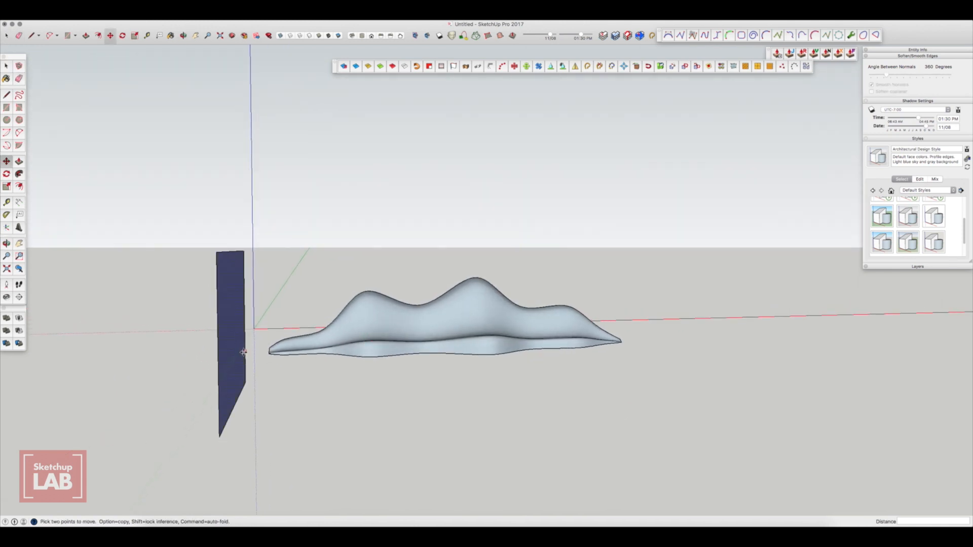
scroll(236, 353, "up", 3)
left_click(236, 353)
left_click(281, 361)
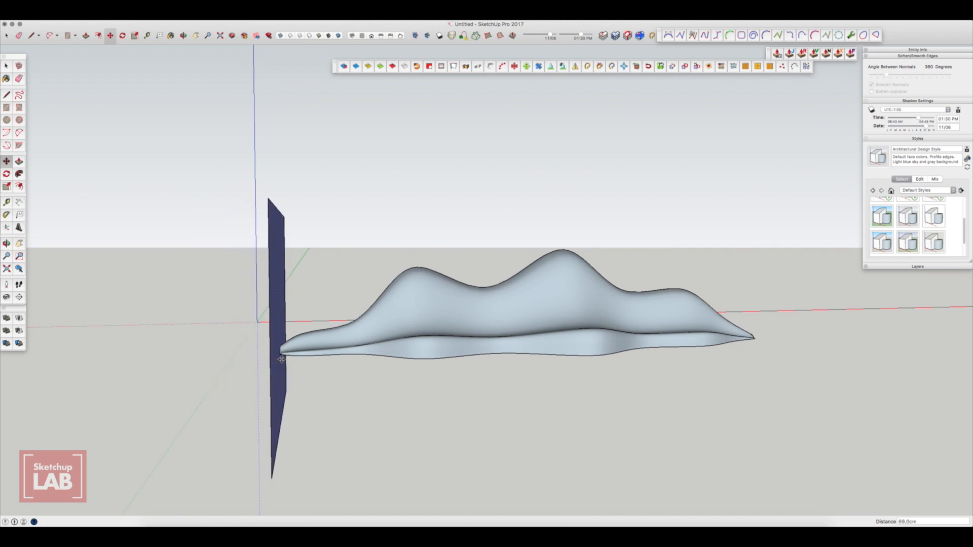
Copy the vertical face 4 cm along the red axis and array it 200 times through the whole form
middle_click_drag(281, 361, 319, 383)
scroll(281, 329, "down", 2)
scroll(275, 355, "down", 1)
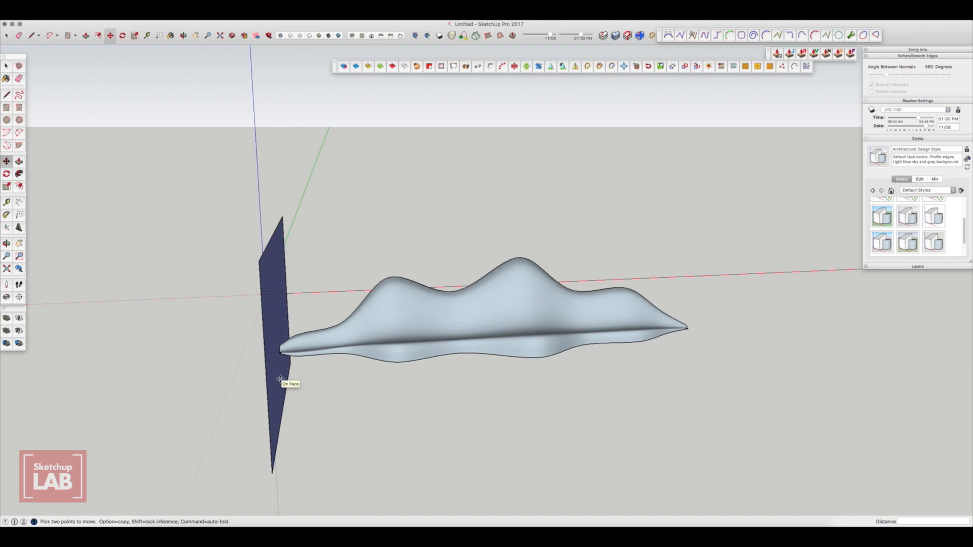
scroll(280, 379, "down", 2)
left_click(280, 369)
key("alt")
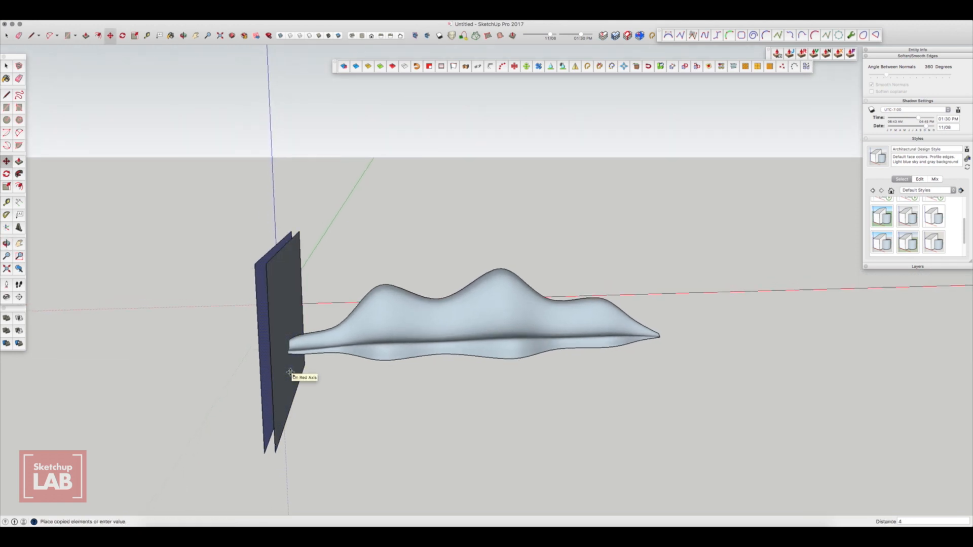
key("Return")
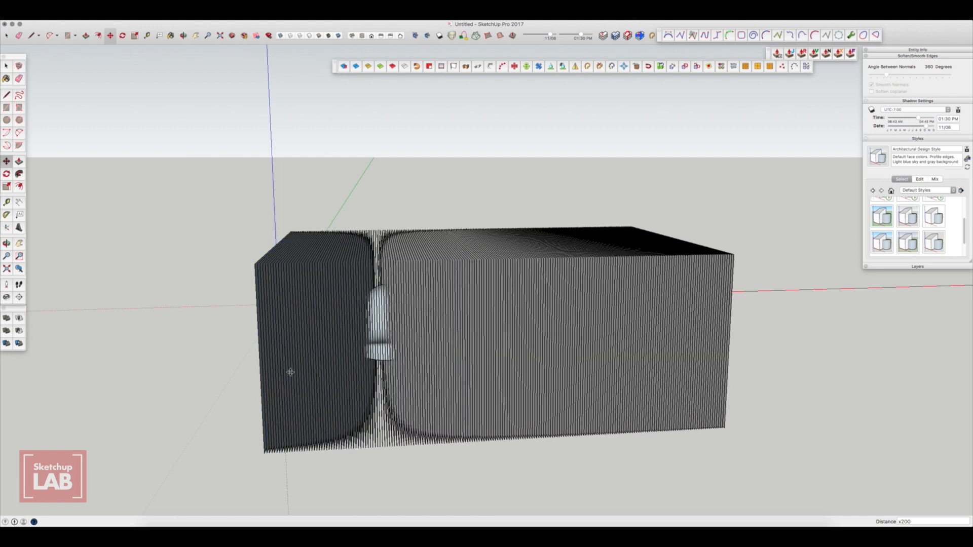
Select the lofted group between the slicing planes and explode it into loose geometry
middle_click_drag(291, 373, 459, 319)
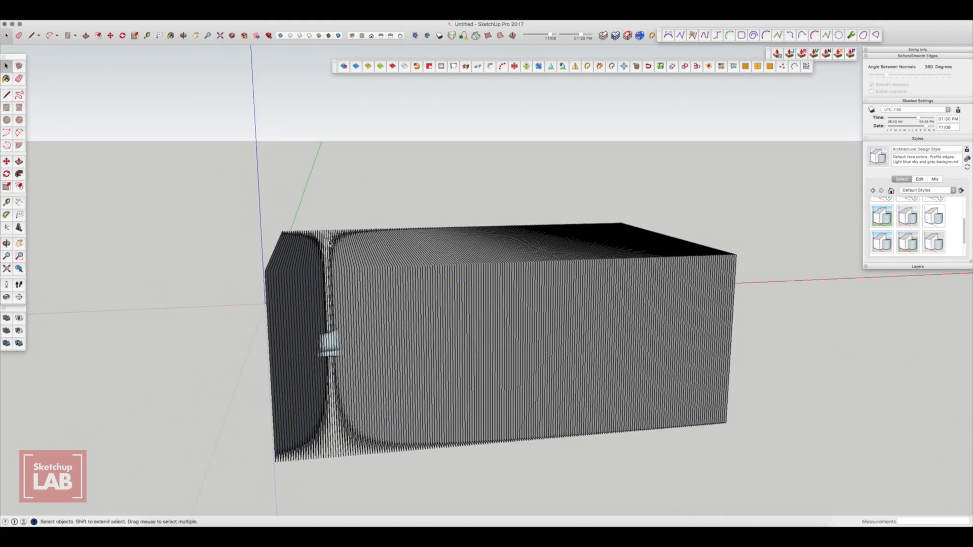
scroll(339, 359, "up", 10)
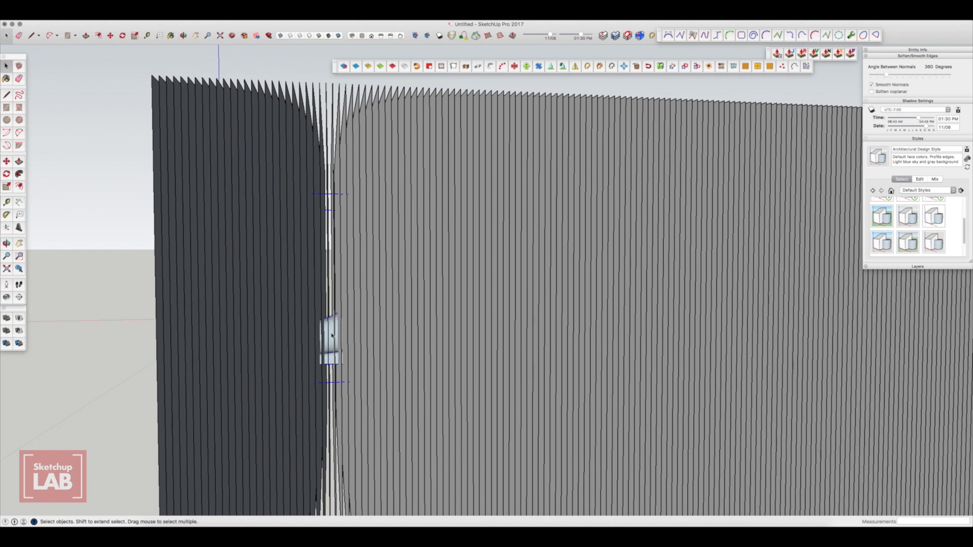
right_click(331, 335)
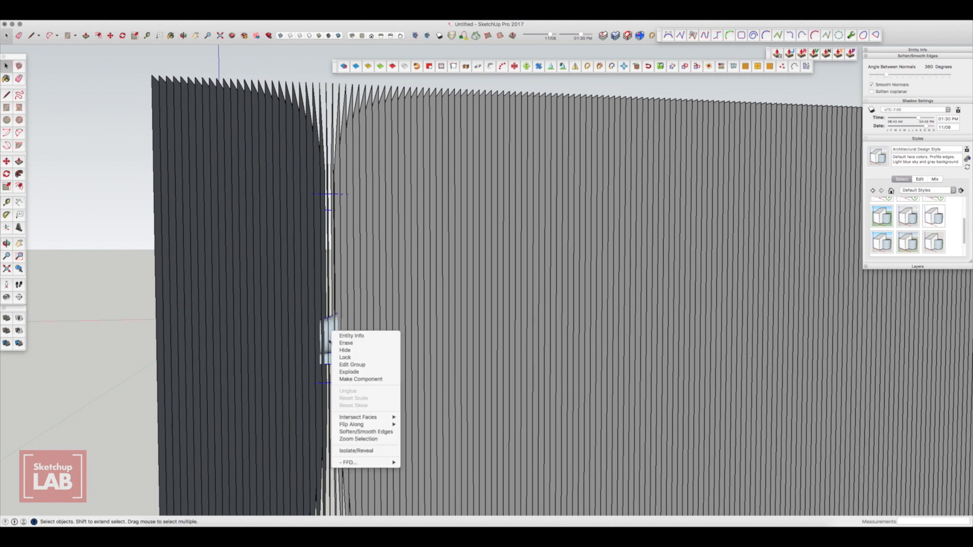
left_click(354, 376)
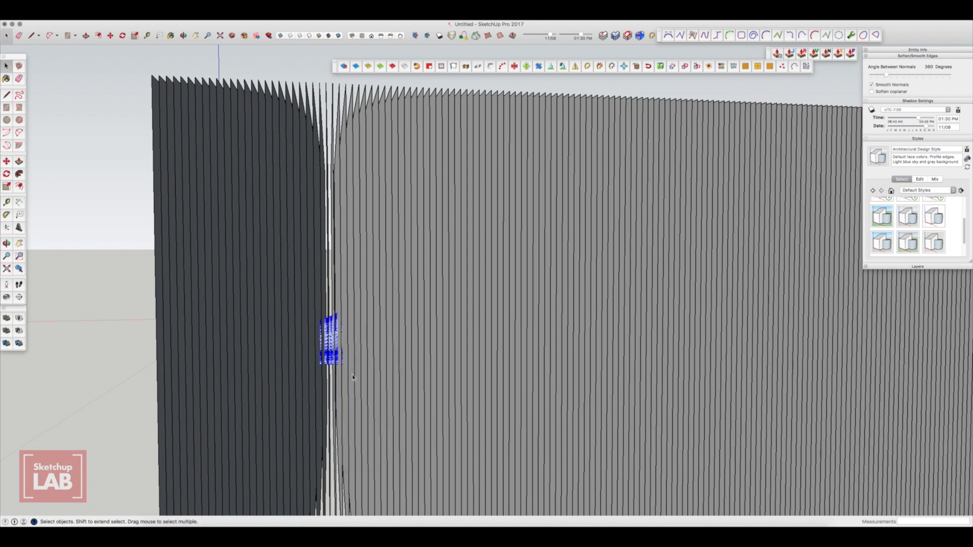
Intersect the exploded form's faces with the model to cut them along the slicing planes
scroll(335, 354, "up", 5)
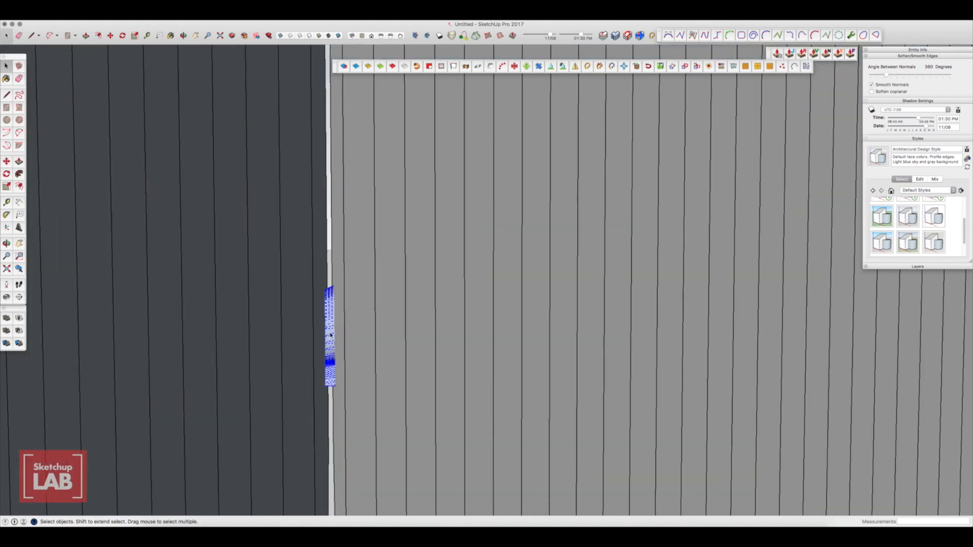
right_click(331, 333)
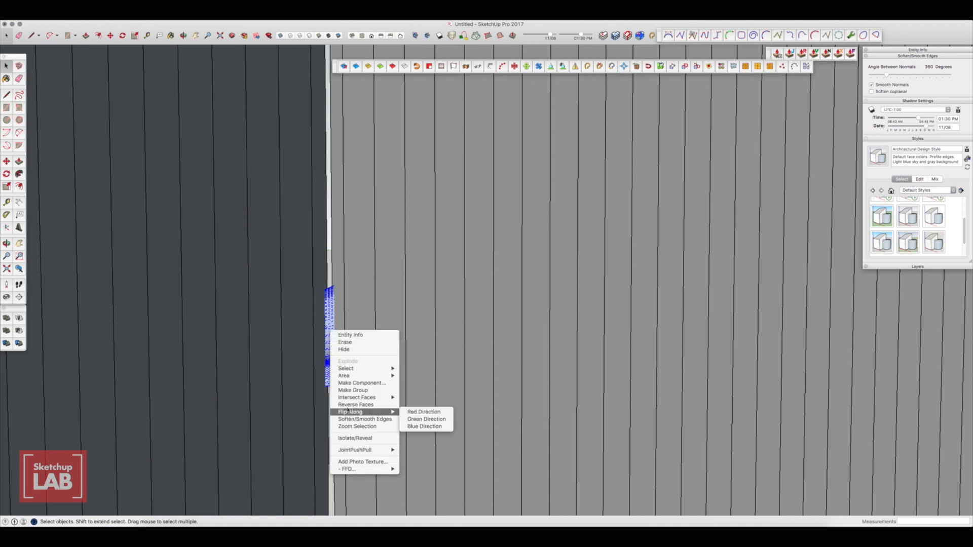
mouse_move(348, 400)
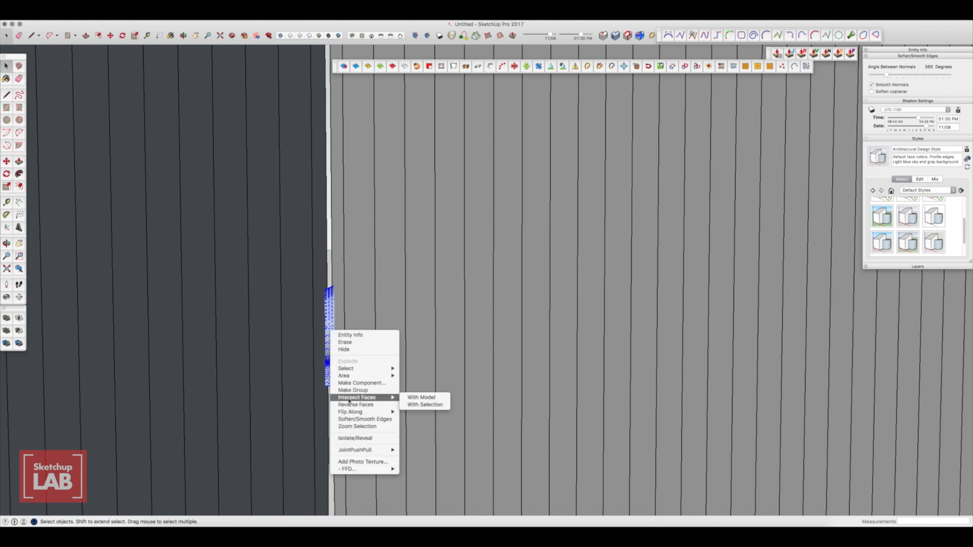
left_click(439, 399)
Switch the camera to parallel projection and show the sliced model in the Back view
scroll(361, 364, "down", 10)
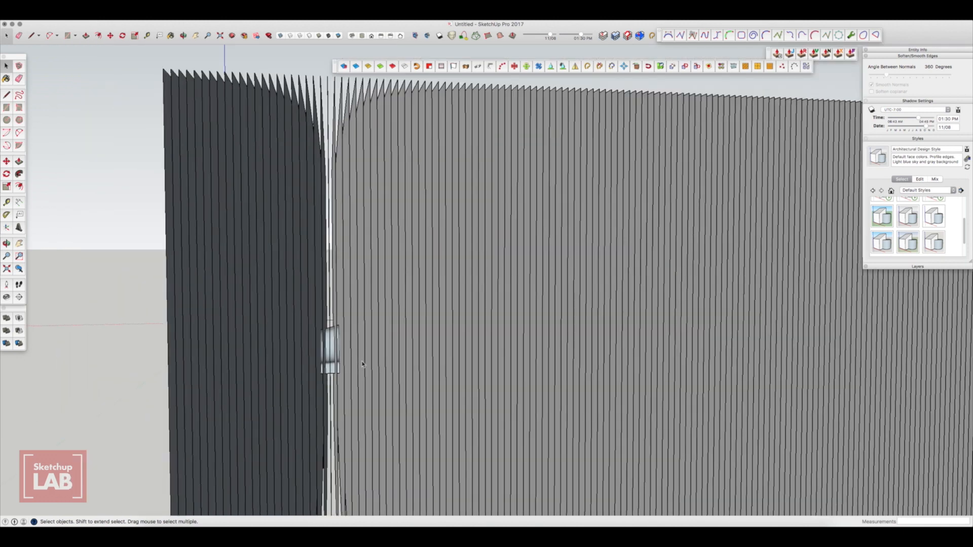
scroll(362, 364, "down", 10)
middle_click_drag(567, 343, 527, 330)
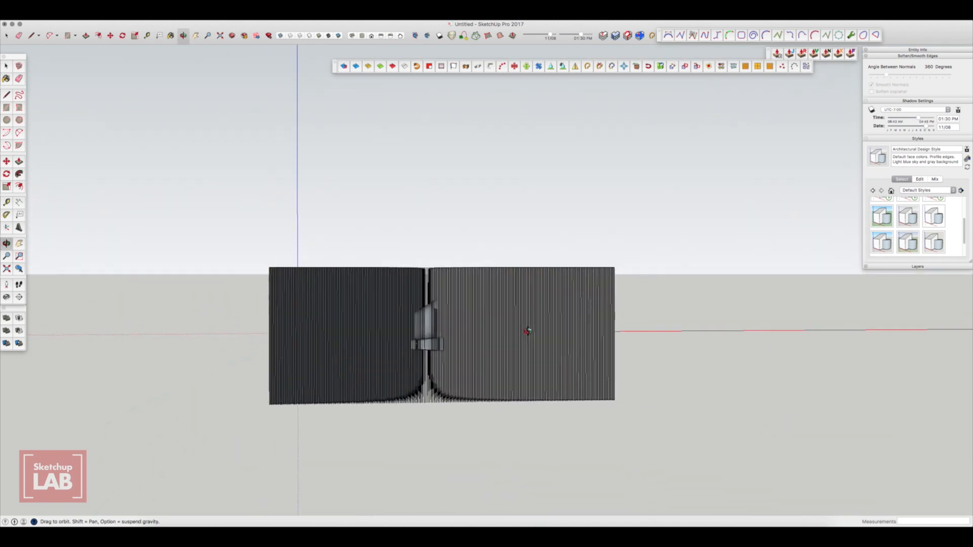
scroll(475, 336, "up", 1)
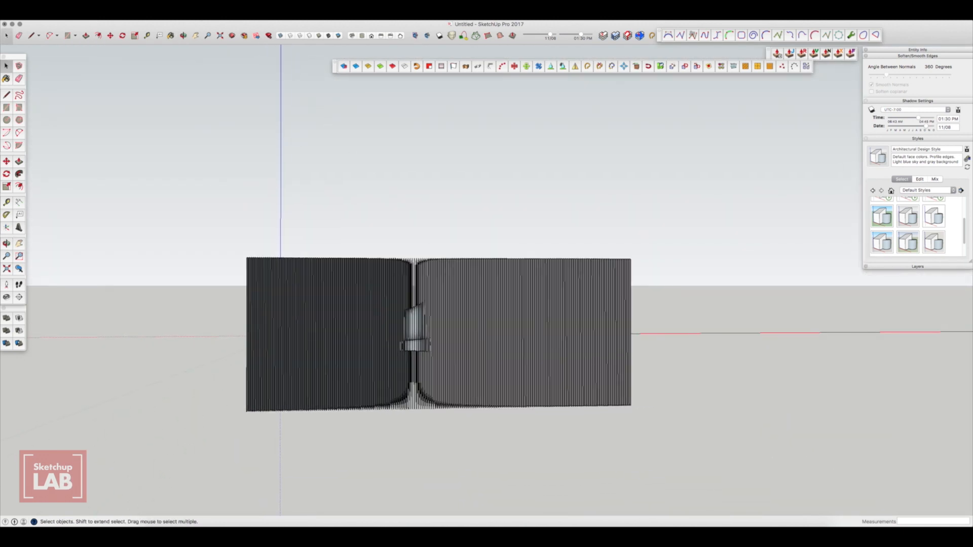
left_click(133, 11)
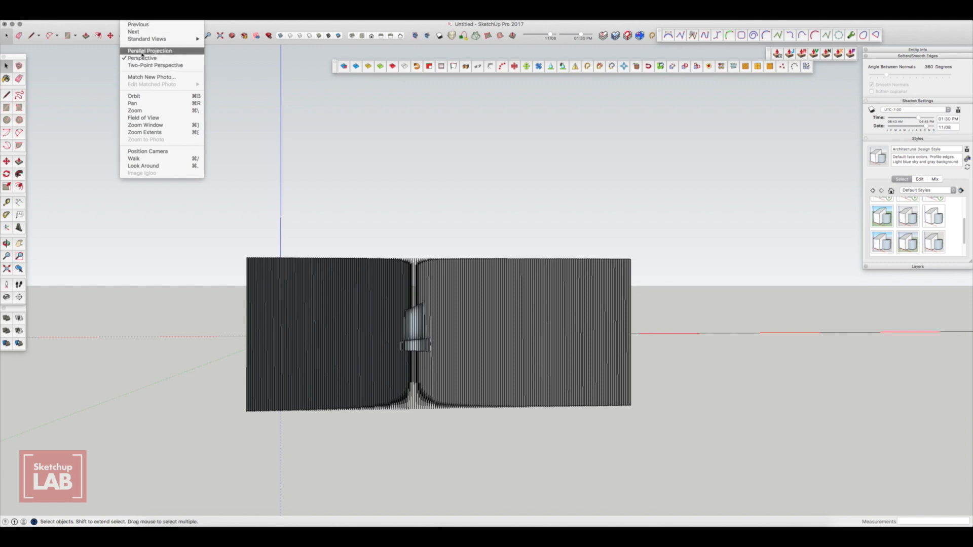
left_click(184, 50)
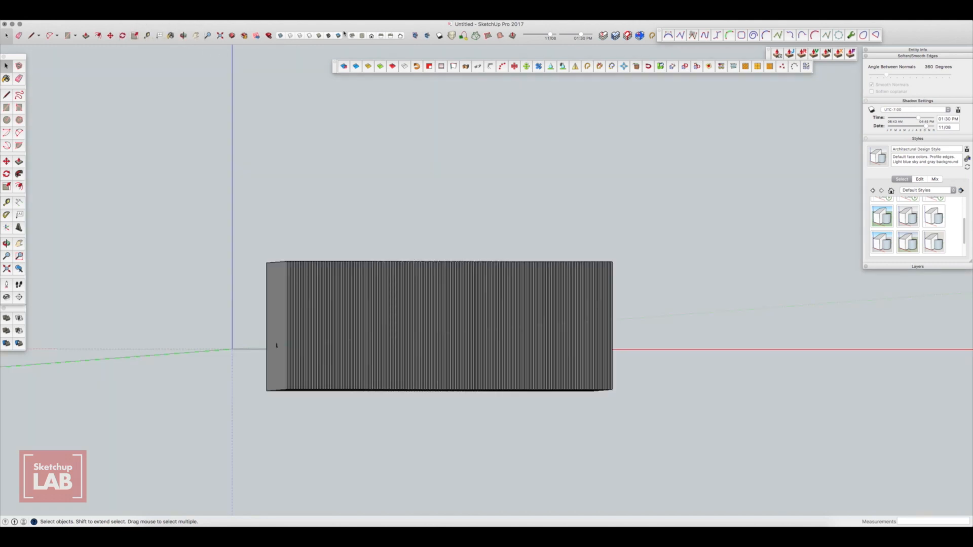
left_click(382, 37)
left_click(390, 37)
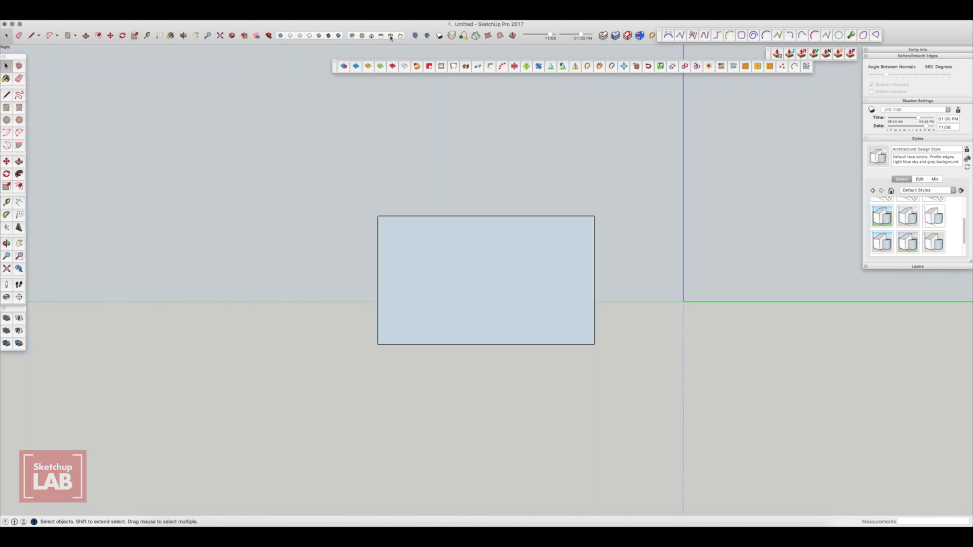
left_click(401, 37)
scroll(533, 266, "up", 4)
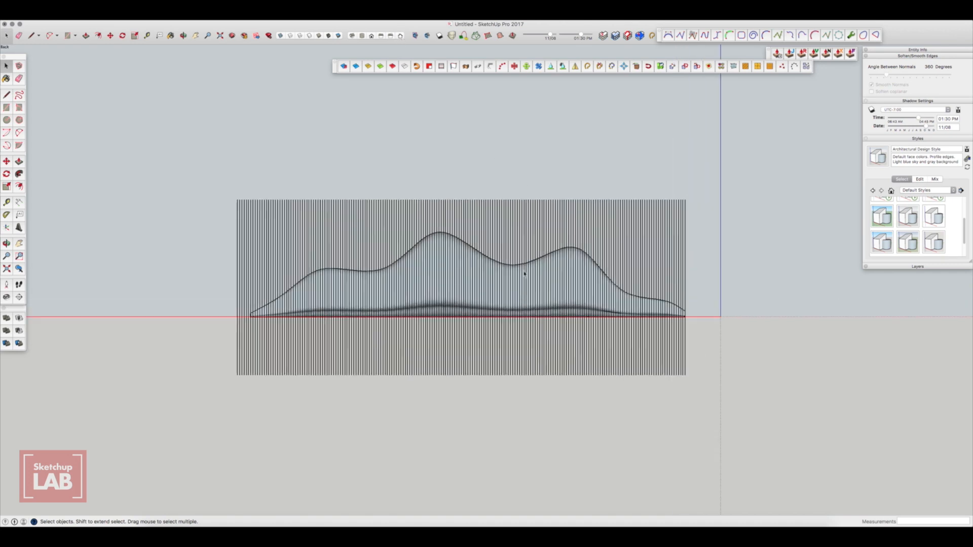
Delete the slicing planes that extend below and above the form, keeping only the striped surface
left_click_drag(794, 380, 72, 457)
key("Delete")
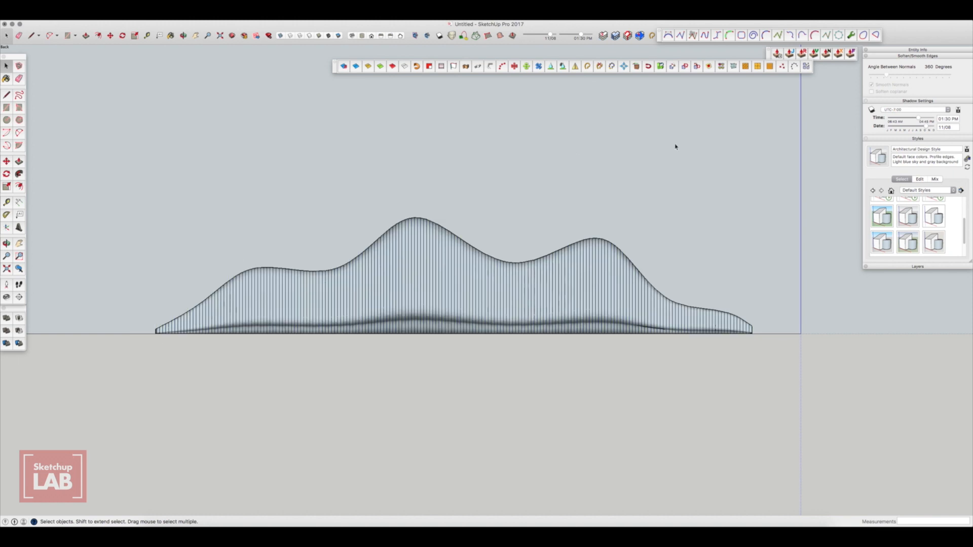
middle_click_drag(281, 253, 313, 251)
left_click_drag(113, 107, 760, 195)
key("Delete")
Inspect the cut lines on the form, then show its near tip in the Front view with parallel projection
mouse_move(425, 292)
middle_mouse_down()
mouse_move(675, 428)
mouse_move(389, 274)
mouse_move(497, 317)
mouse_move(365, 322)
mouse_move(398, 326)
mouse_move(299, 289)
mouse_move(321, 317)
mouse_move(354, 319)
middle_mouse_up()
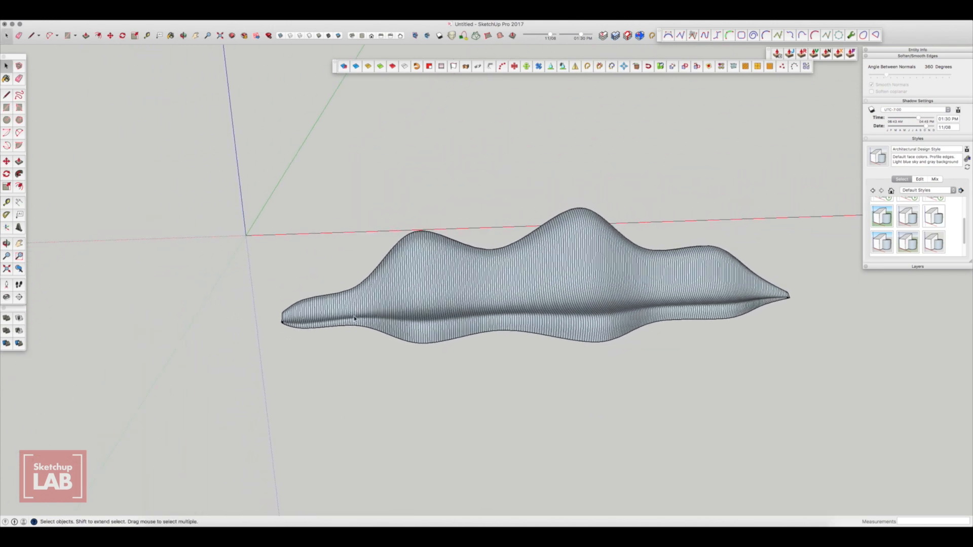
scroll(259, 324, "up", 5)
scroll(260, 325, "up", 2)
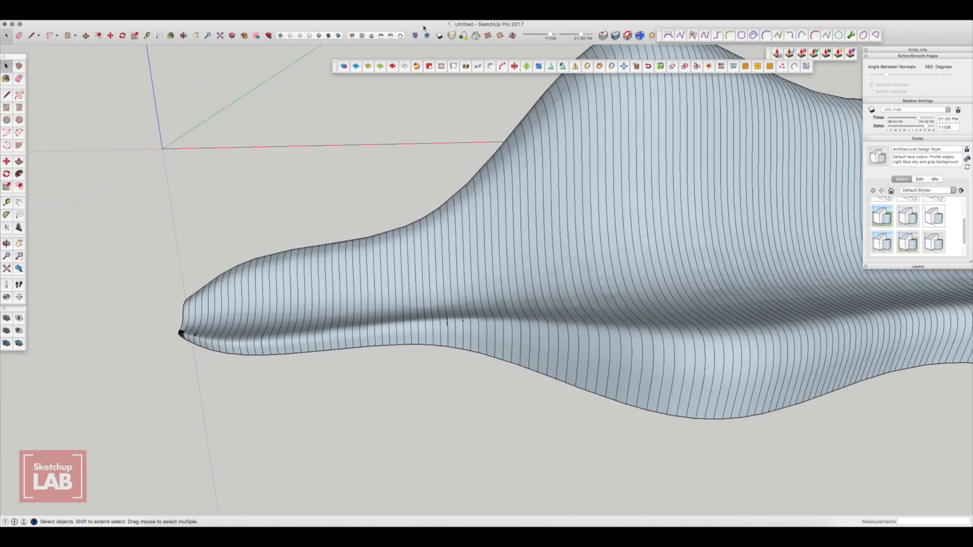
left_click(390, 36)
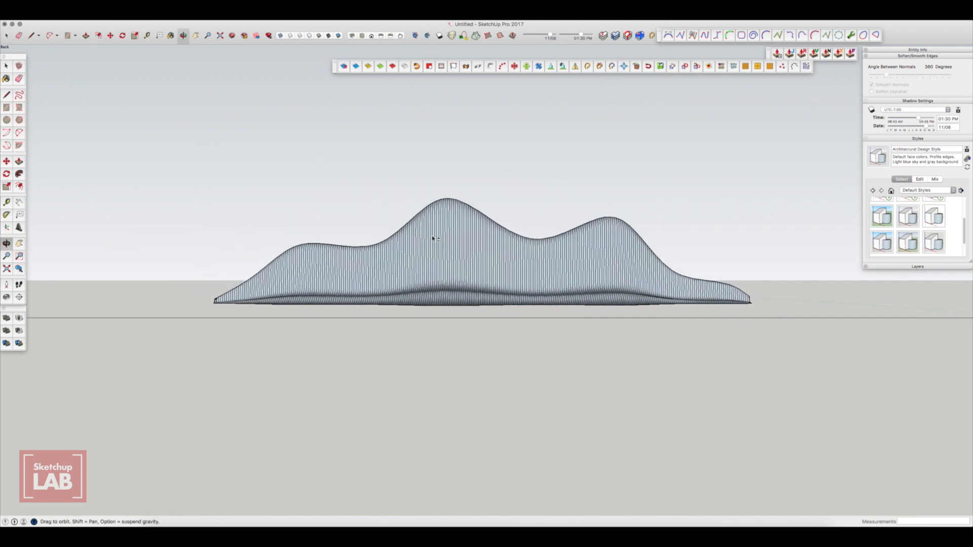
left_click(372, 36)
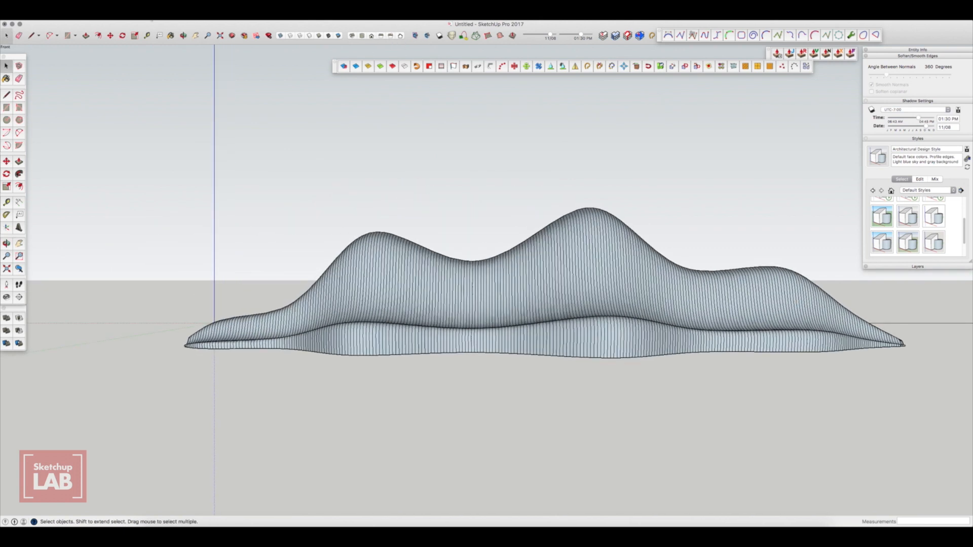
left_click(136, 16)
left_click(145, 51)
scroll(193, 337, "up", 8)
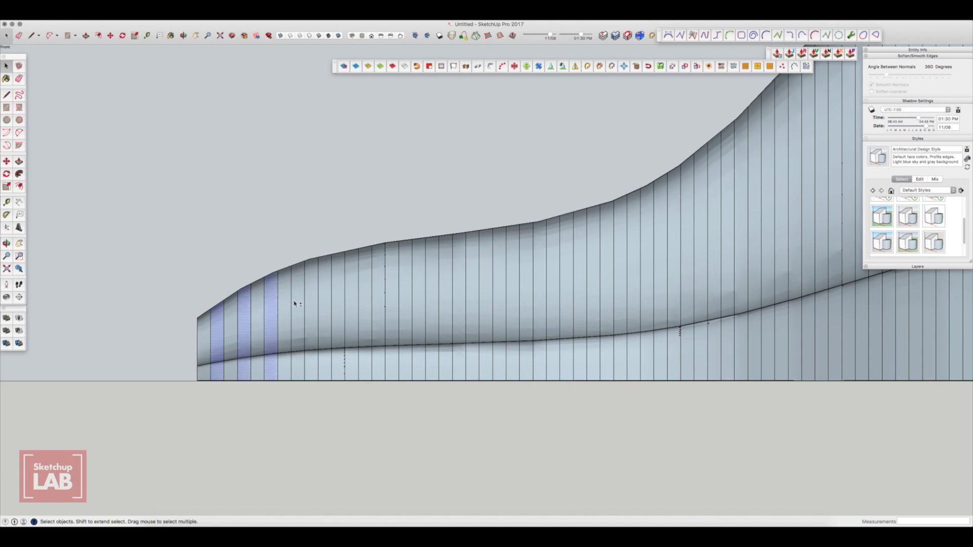
Delete every second strip along the form's narrow tip, leaving evenly spaced ribs
key("Delete")
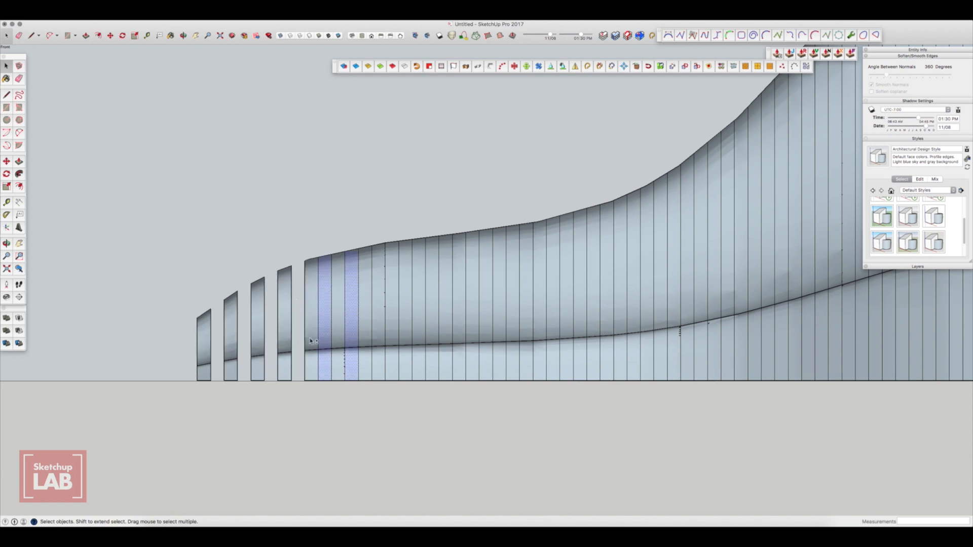
scroll(310, 341, "down", 1)
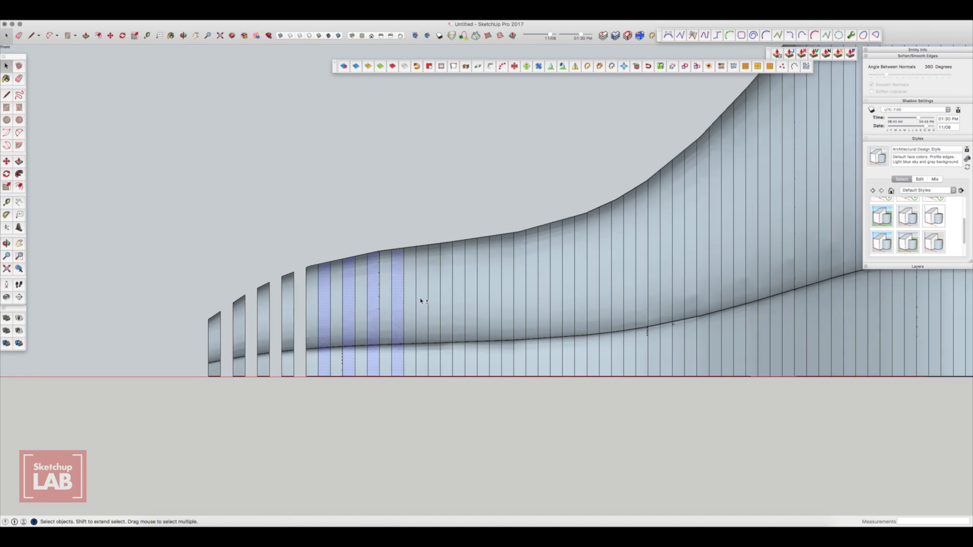
key("Delete")
Continue removing alternate strips from the tip along the rest of the form so only separated ribs remain
middle_click_drag(467, 306, 340, 368, "shift")
scroll(363, 334, "down", 5)
scroll(342, 354, "up", 3)
key("space")
left_click(350, 330)
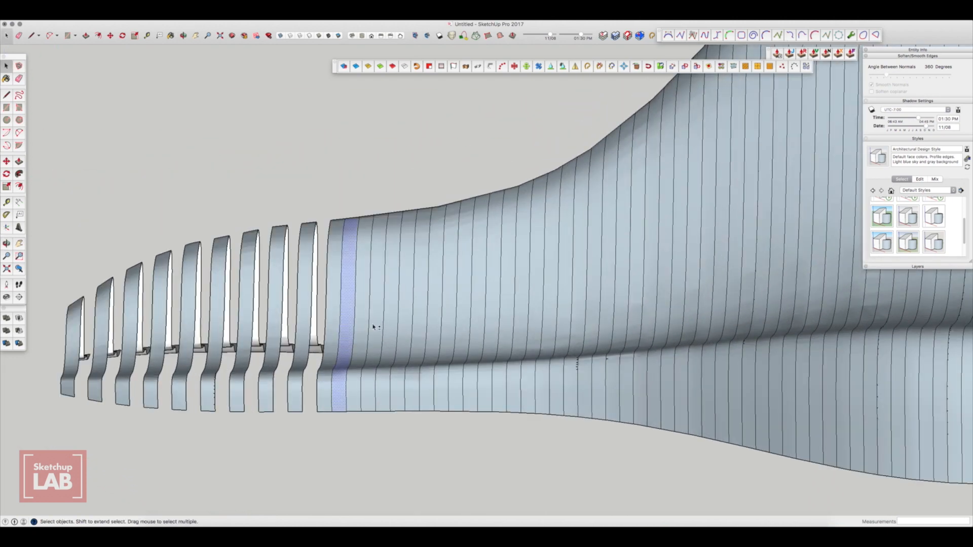
left_click(382, 326, "shift")
left_click(406, 325, "shift")
left_click(436, 325, "shift")
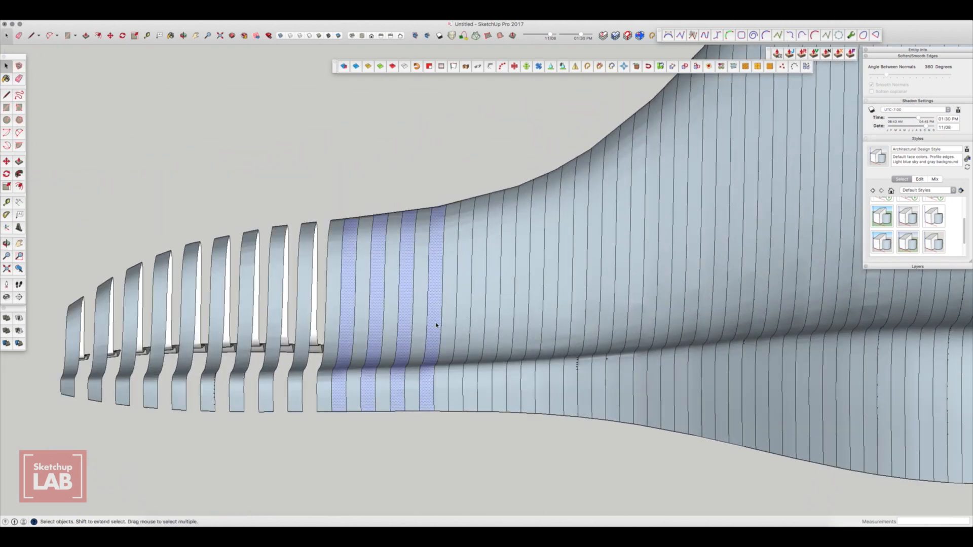
scroll(436, 326, "down", 10)
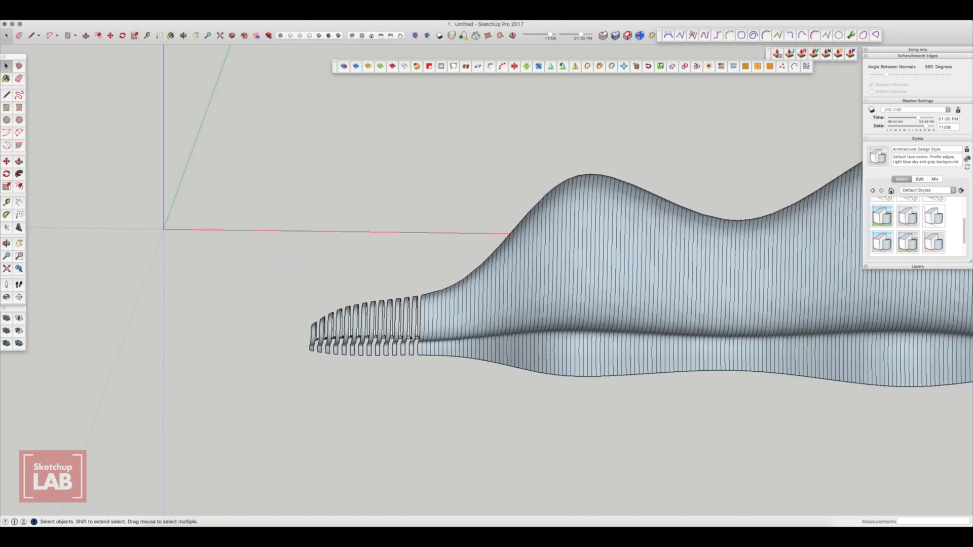
middle_click_drag(411, 341, 582, 343)
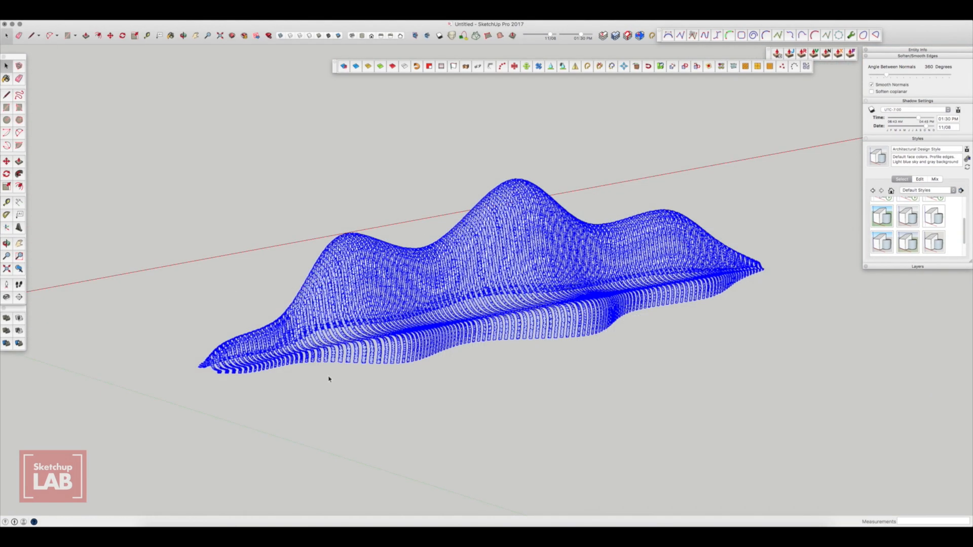
Thicken a single rib near the tip by 1.0 cm with the Joint Push Pull thickening tool
left_click(338, 384)
scroll(229, 369, "up", 10)
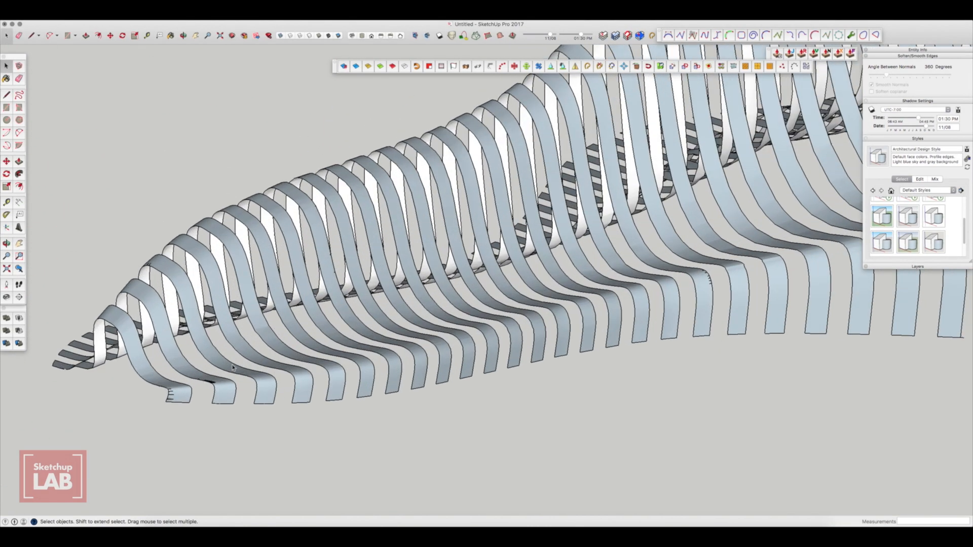
middle_click_drag(230, 369, 216, 378)
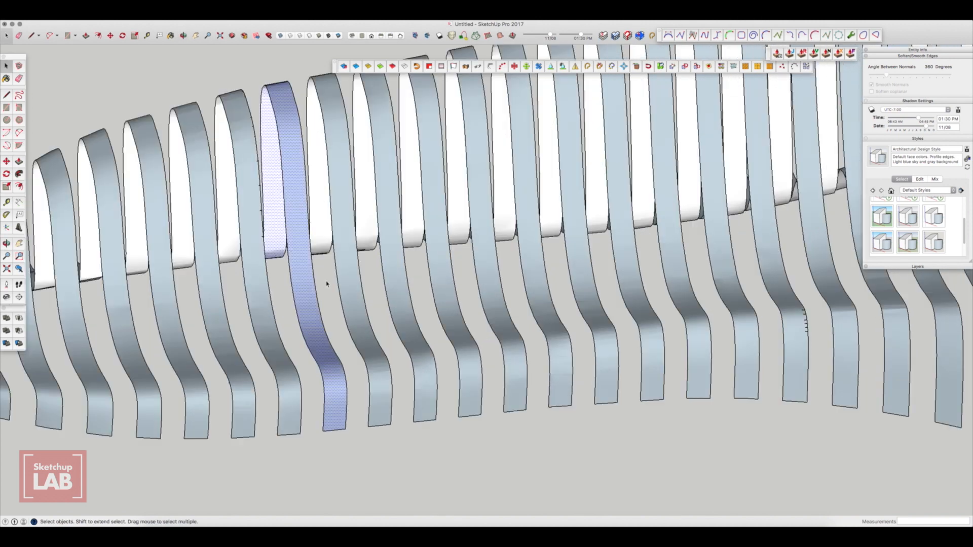
left_click(326, 283)
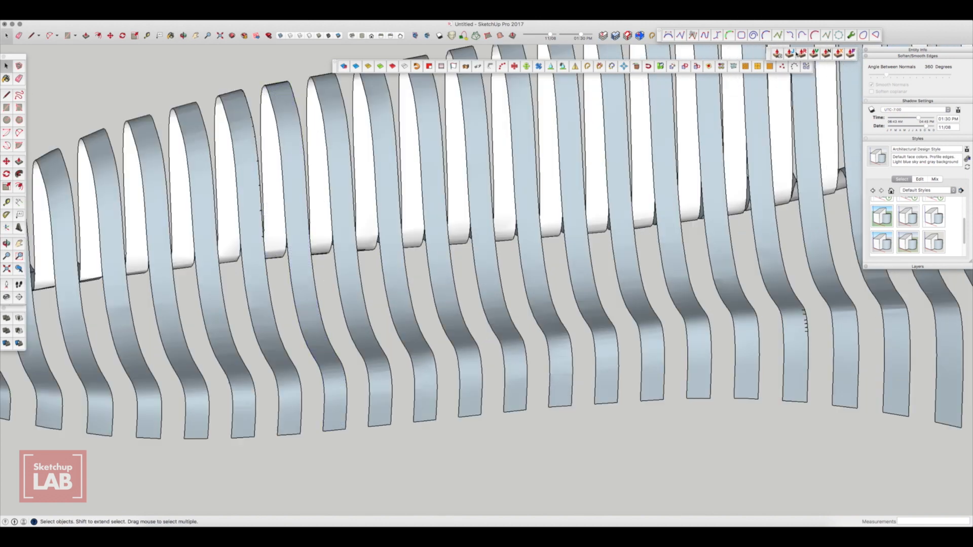
left_click(790, 54)
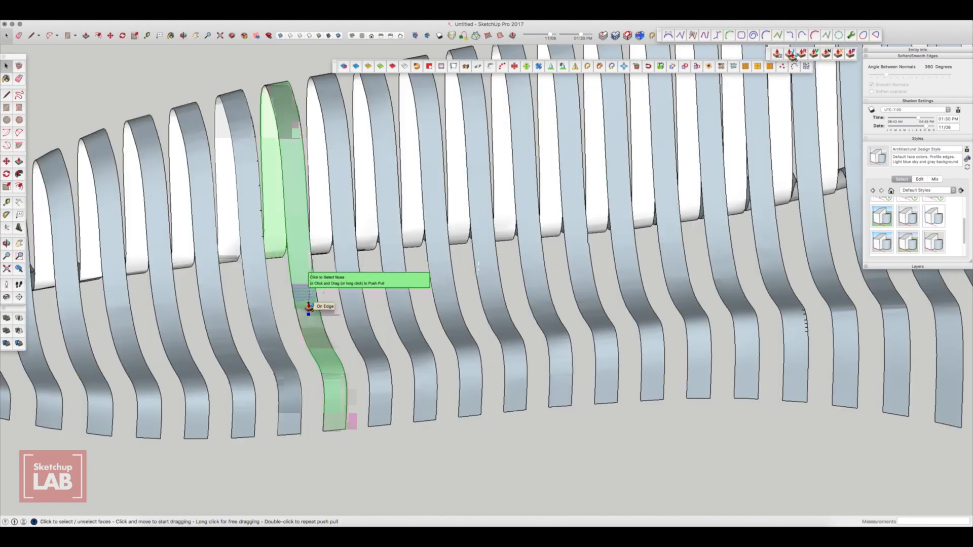
left_click(309, 307)
double_click(309, 307)
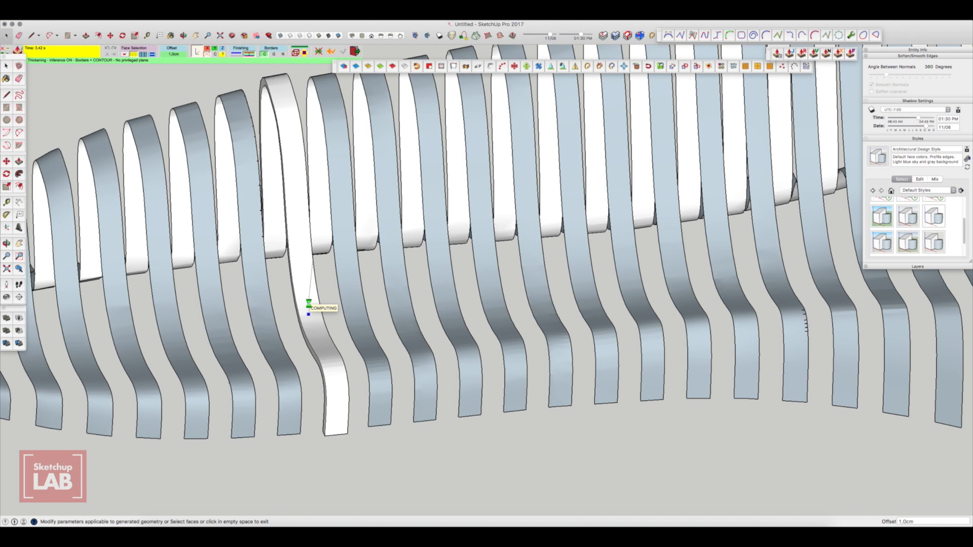
Thicken the neighbouring rib by the same 1.0 cm offset
left_click(354, 309)
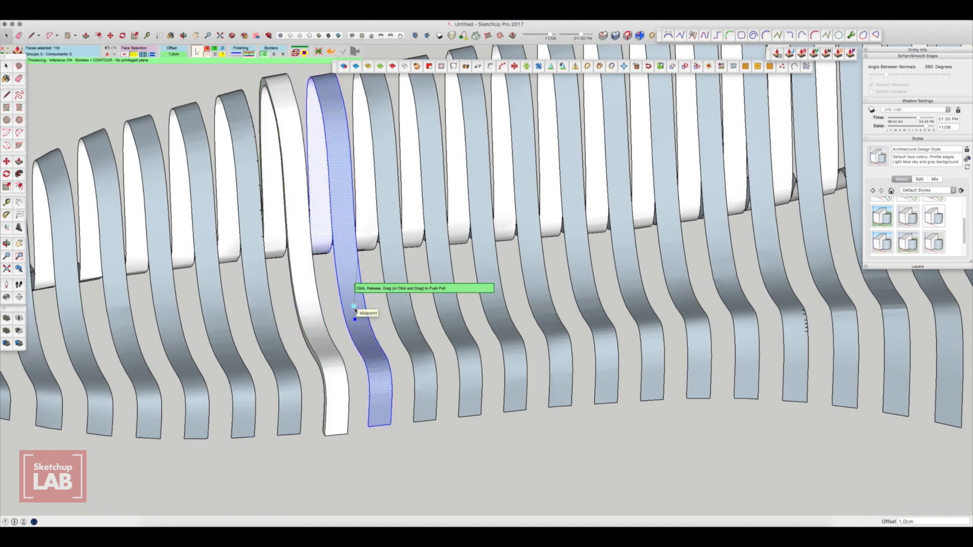
double_click(355, 309)
key("space")
Select the following three ribs together and thicken them all in one operation with the repeated offset
left_click(400, 311)
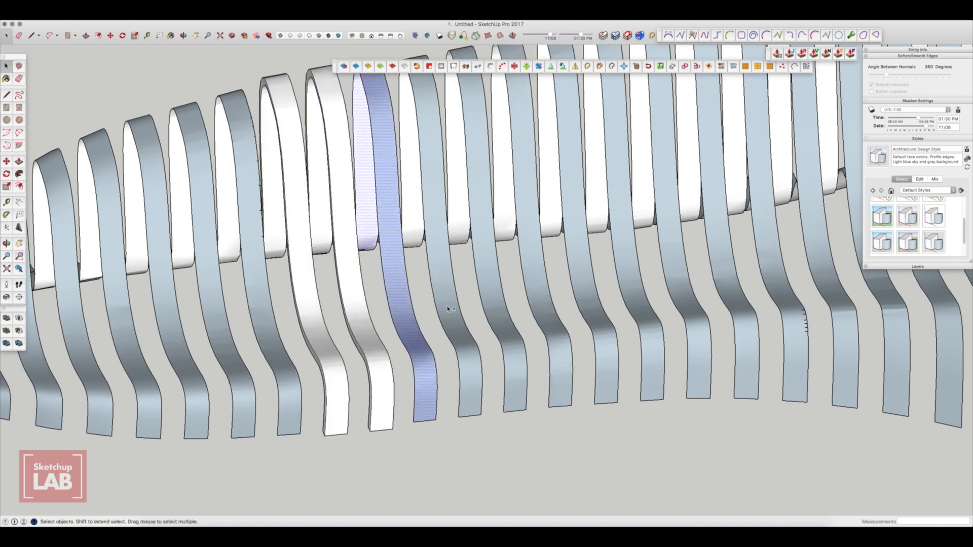
left_click(448, 309, "shift")
left_click(493, 307, "shift")
left_click(790, 53)
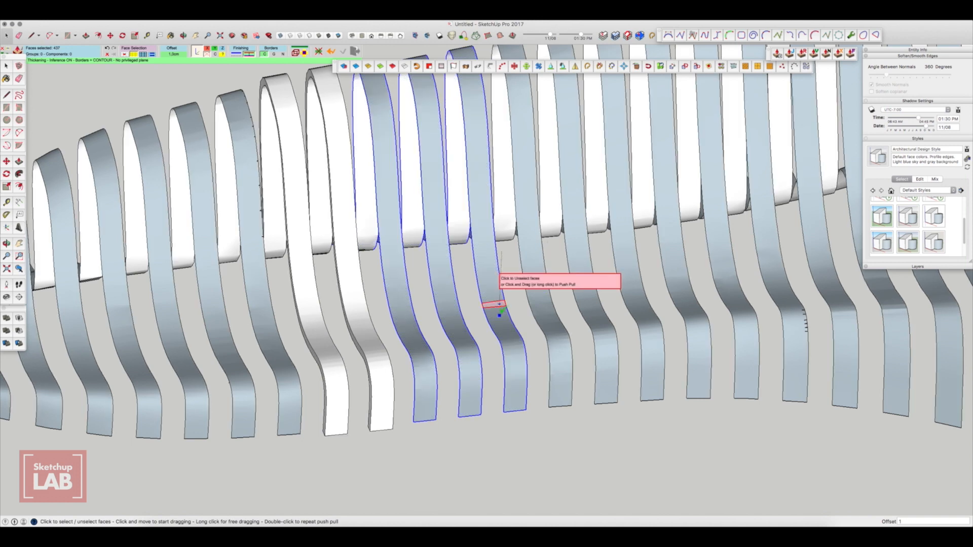
double_click(499, 304)
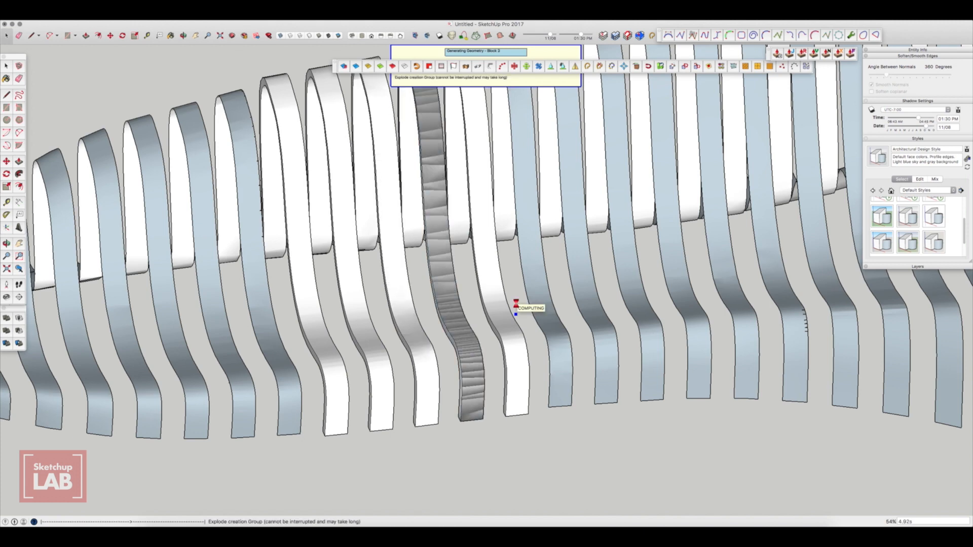
key("space")
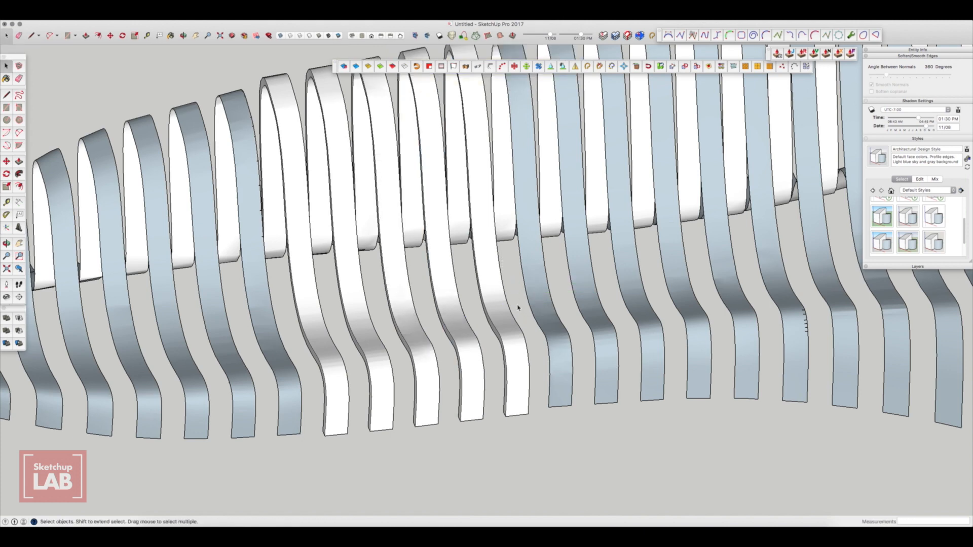
Switch the camera from parallel projection to perspective for the whole ribbed form
scroll(486, 325, "down", 4)
middle_click_drag(478, 341, 535, 245)
scroll(420, 310, "down", 7)
left_click(130, 15)
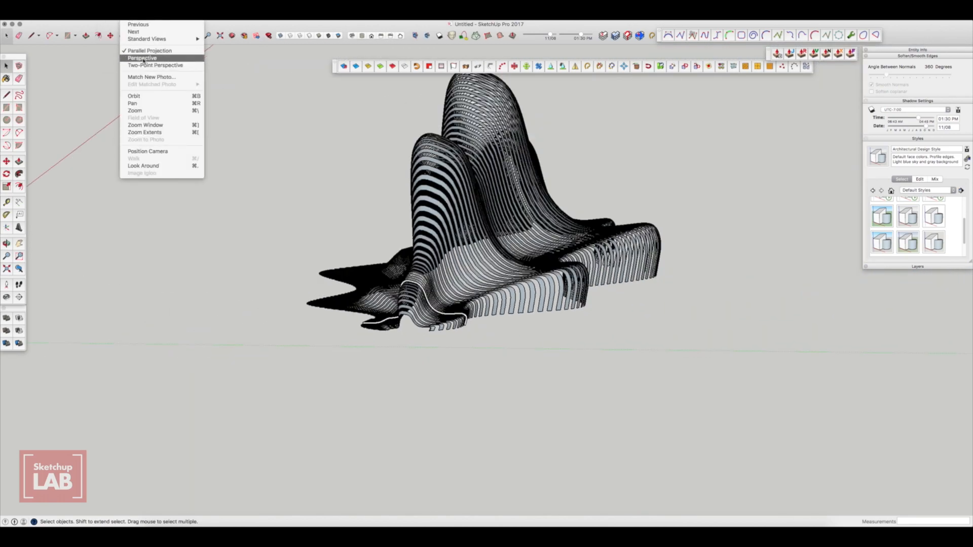
left_click(147, 59)
Examine the thickened ribs from several angles, both close up and as a whole structure
scroll(471, 309, "up", 8)
mouse_move(494, 317)
middle_mouse_down()
mouse_move(478, 320)
mouse_move(474, 342)
mouse_move(419, 350)
middle_mouse_up()
scroll(475, 342, "down", 6)
left_click(183, 35)
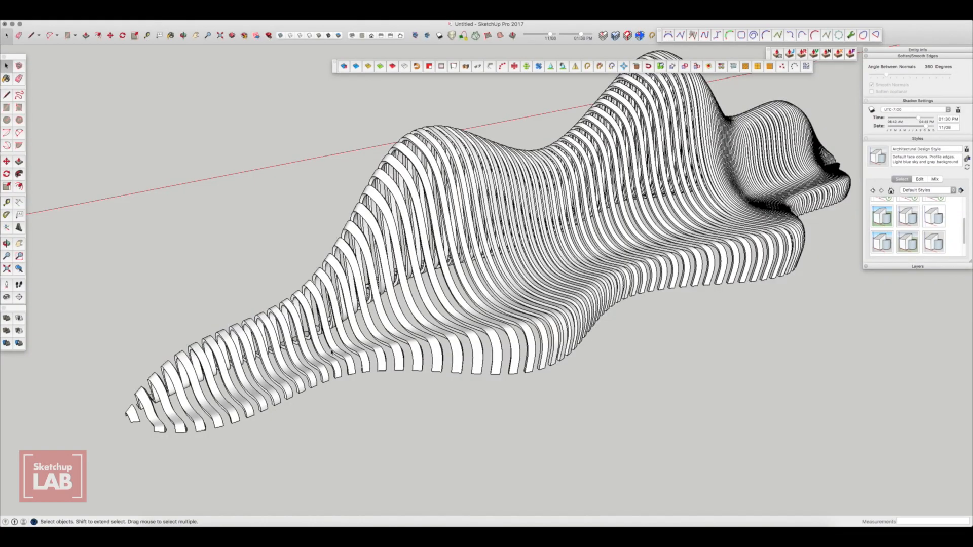
left_click_drag(406, 325, 369, 335)
scroll(359, 336, "up", 3)
mouse_move(370, 336)
middle_mouse_down()
mouse_move(358, 336)
mouse_move(400, 299)
middle_mouse_up()
scroll(441, 375, "up", 5)
middle_click_drag(451, 396, 430, 401)
scroll(646, 340, "up", 4)
middle_click_drag(646, 340, 413, 373)
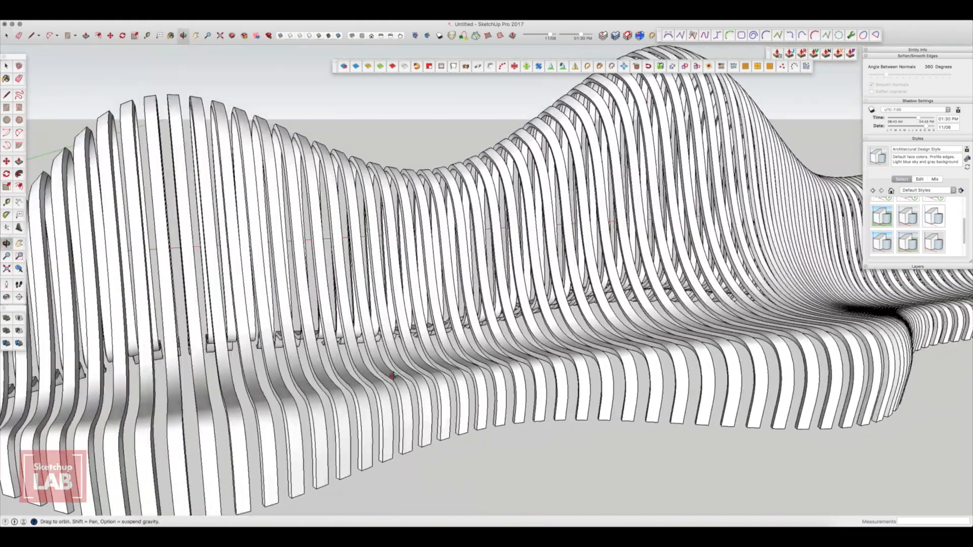
scroll(406, 364, "down", 7)
middle_click_drag(615, 338, 378, 280)
mouse_move(379, 280)
left_mouse_down()
mouse_move(606, 317)
mouse_move(413, 317)
mouse_move(507, 324)
left_mouse_up()
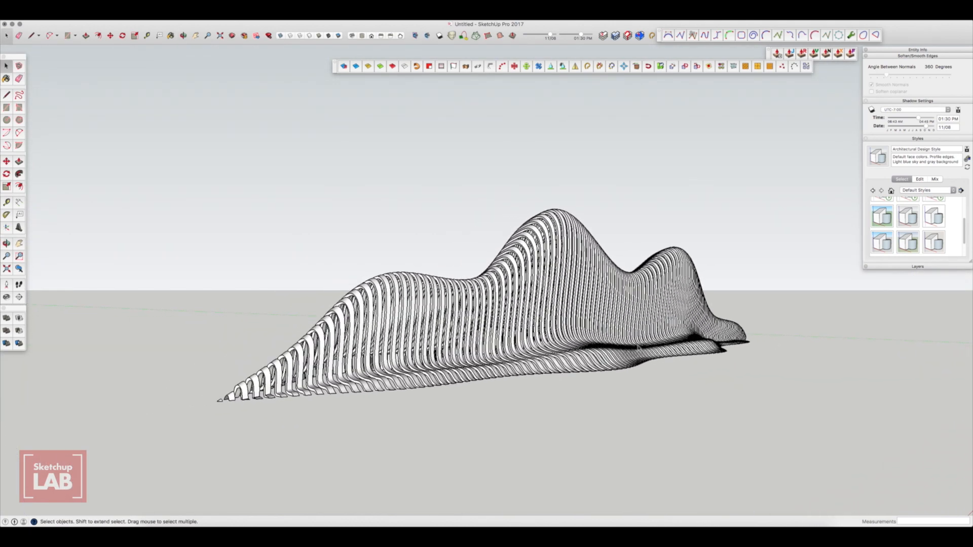
Paint all ribs of the structure with a light brown texture from the Wood material library
key("b")
left_click(824, 190)
left_click(871, 190)
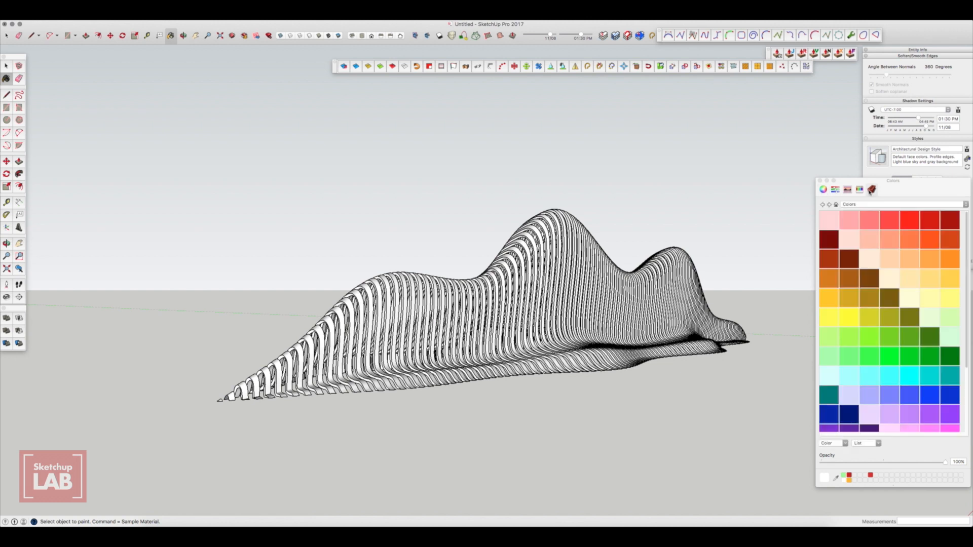
left_click(860, 190)
left_click(871, 190)
left_click(867, 205)
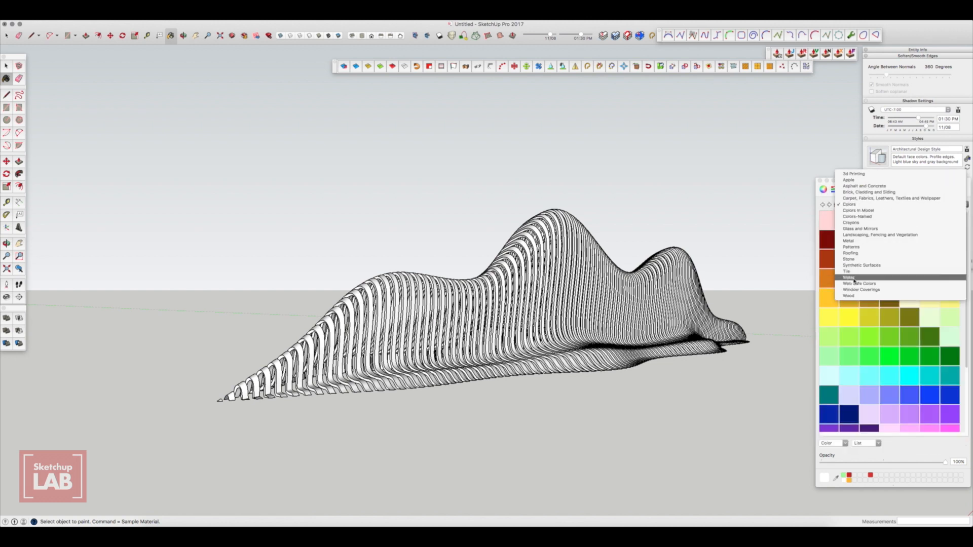
left_click(856, 296)
left_click(828, 259)
left_click(398, 323)
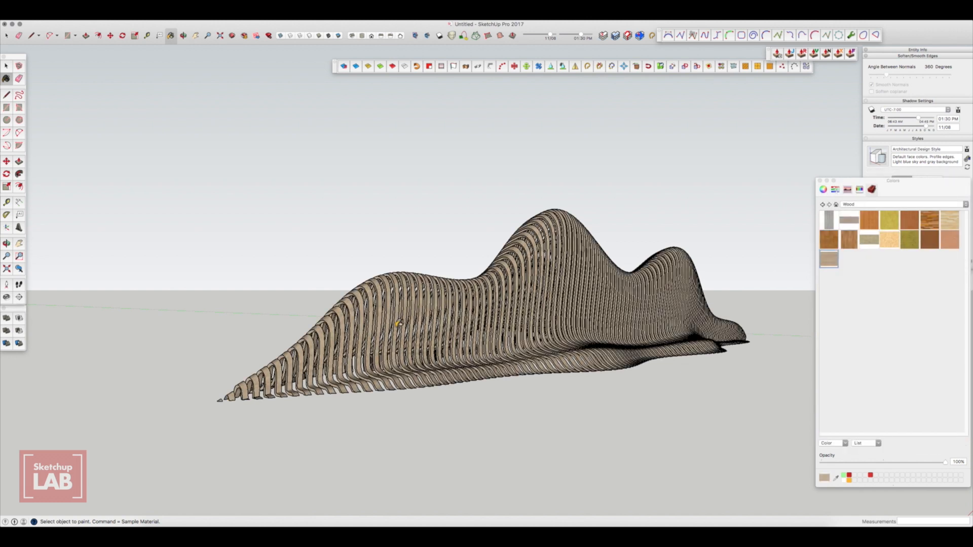
scroll(287, 374, "up", 10)
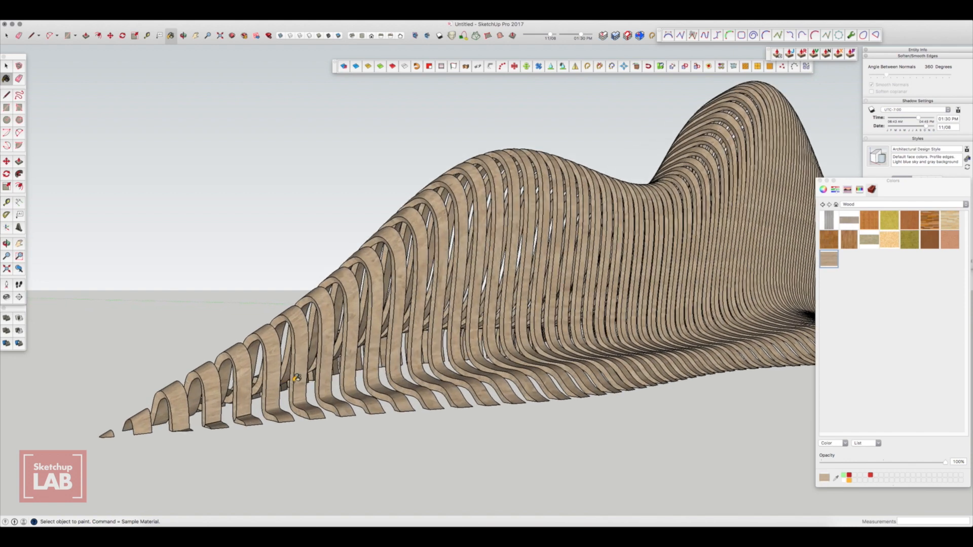
middle_click_drag(338, 374, 363, 381)
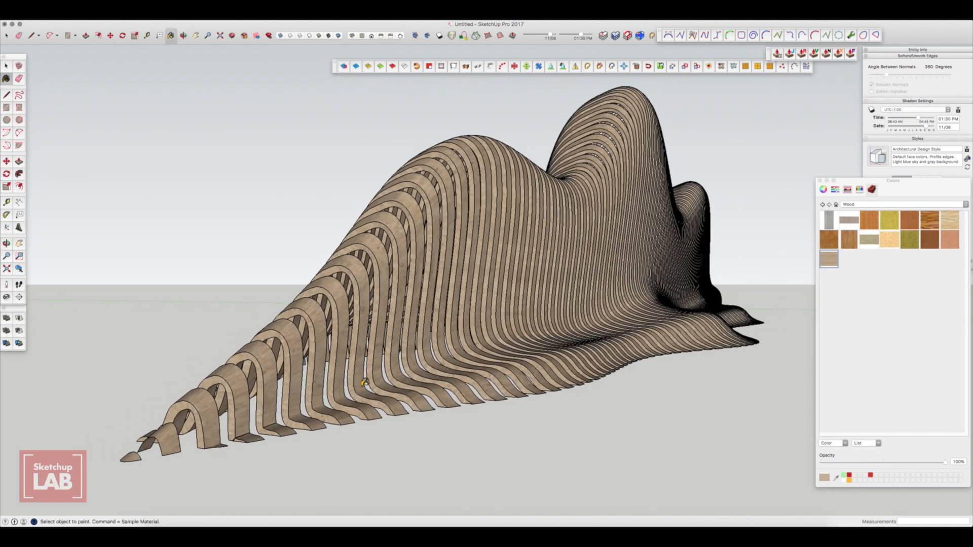
scroll(364, 381, "down", 2)
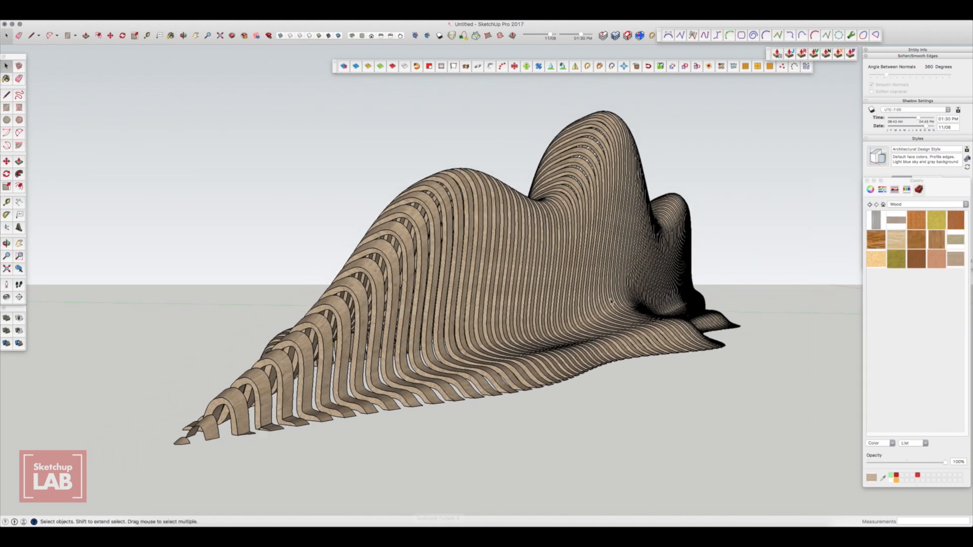
middle_click_drag(408, 398, 152, 256)
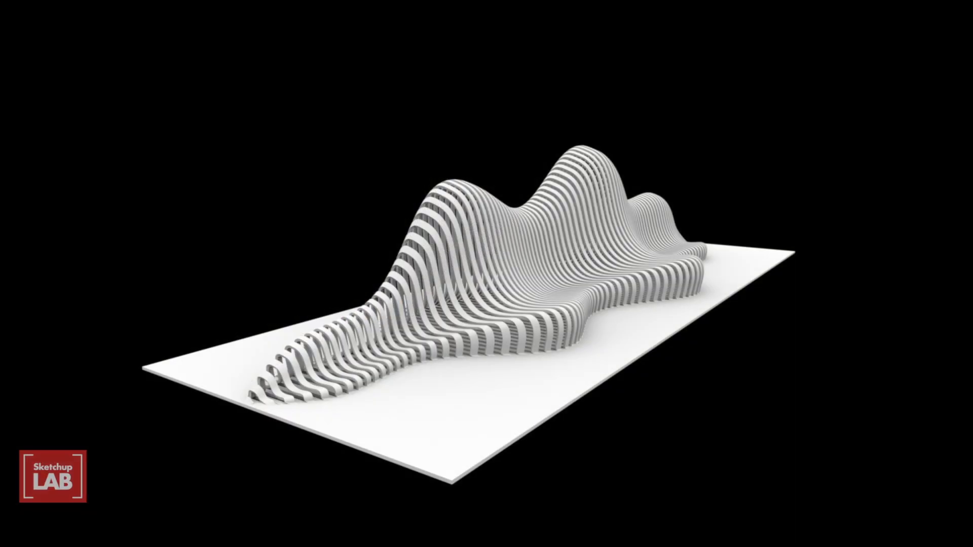